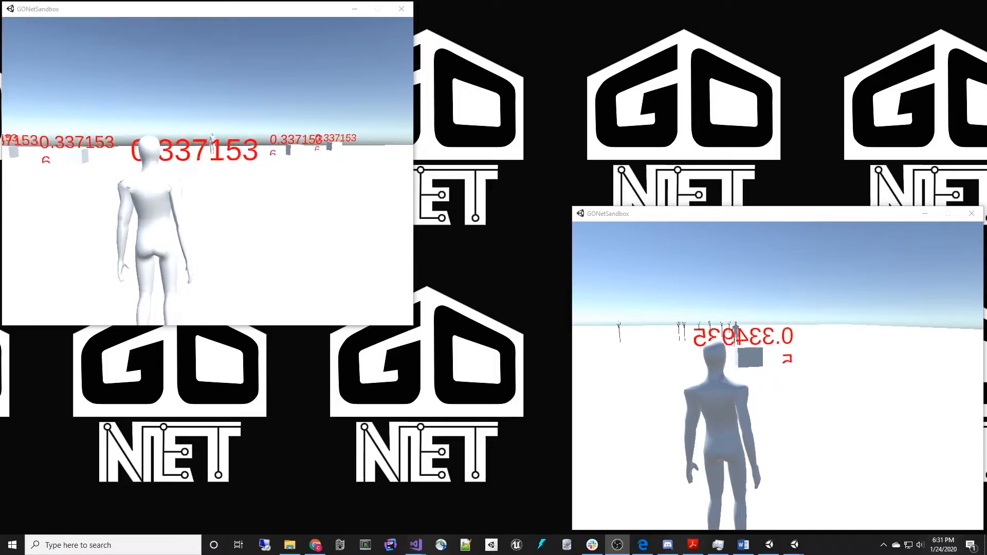
Run the character around the field in the first GONetSandbox instance, changing direction near the cubes and the other character.
left_click(287, 242)
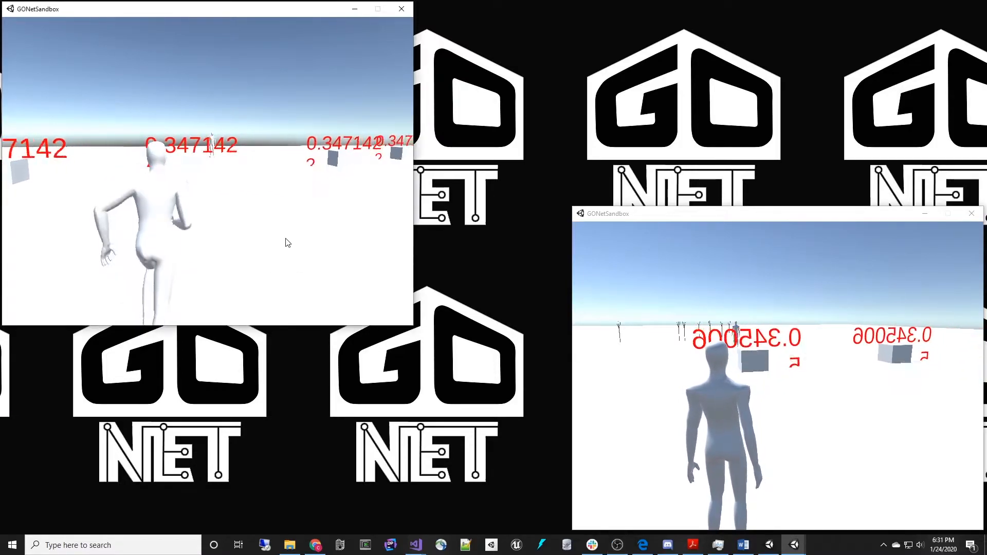
key("w")
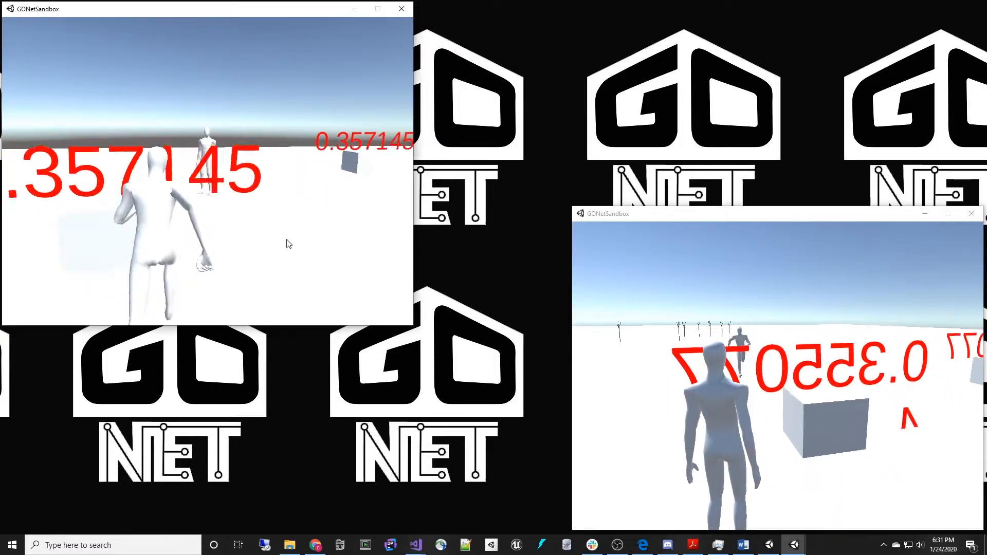
key("a")
key("s")
key("d")
key("w")
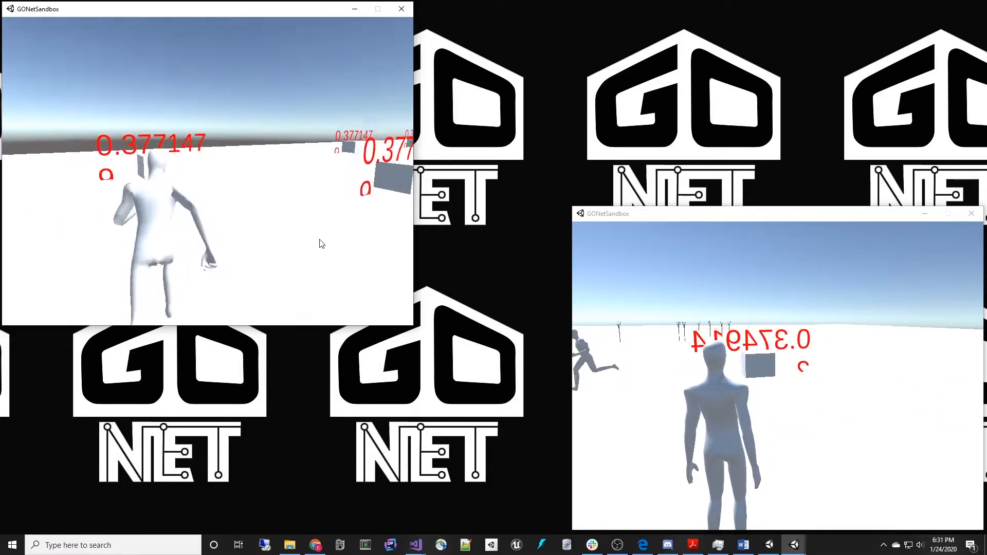
key("w")
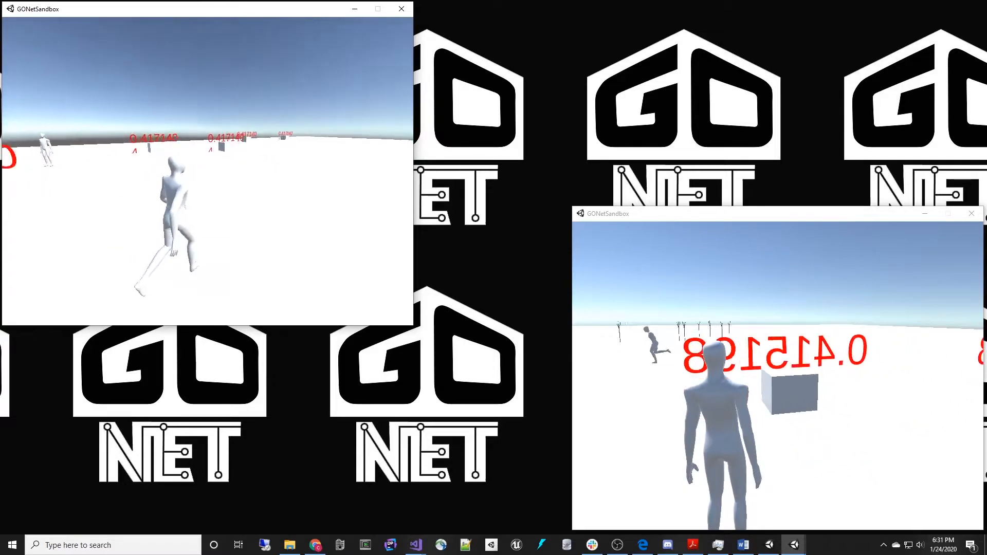
Switch to the second GONetSandbox instance and run its character around the field among the cubes and the first player's character.
key("alt+Tab")
key("alt+Tab")
key("a")
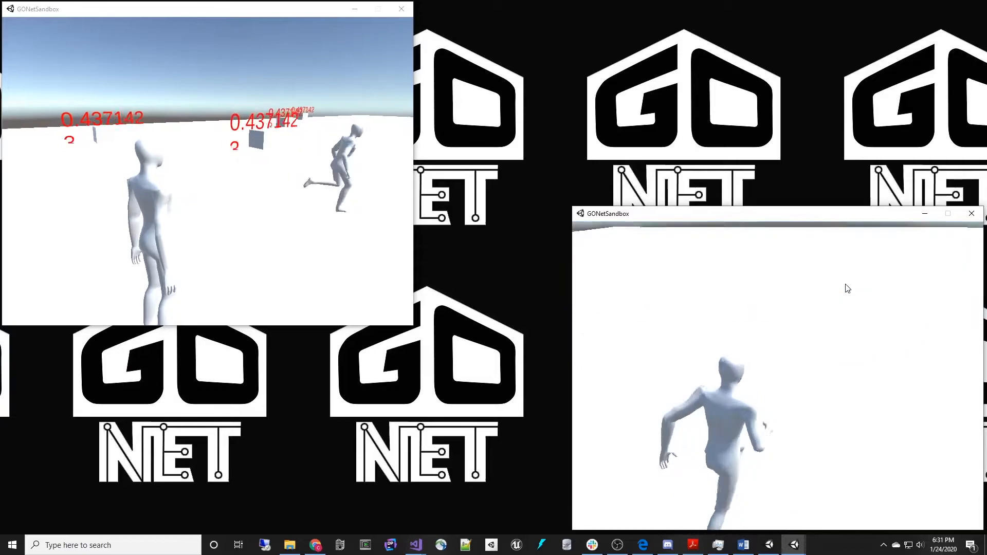
key("w")
key("w")
key("w")
key("w")
key("w")
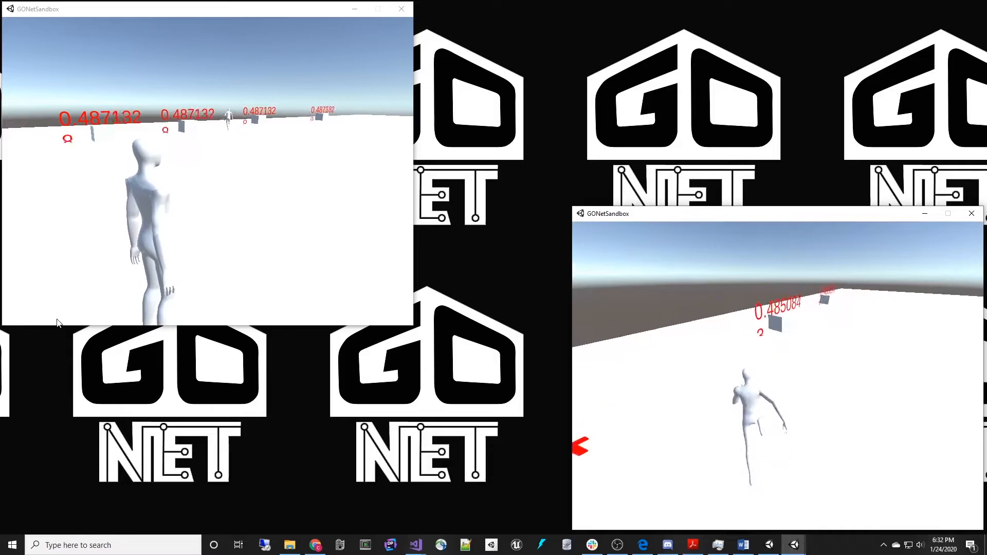
key("w")
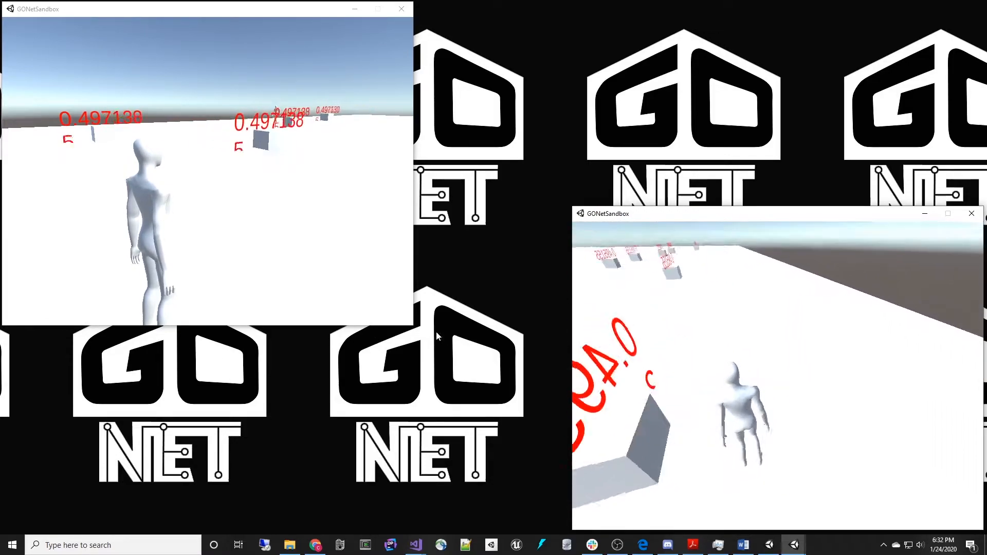
key("w")
key("w")
key("w")
key("w")
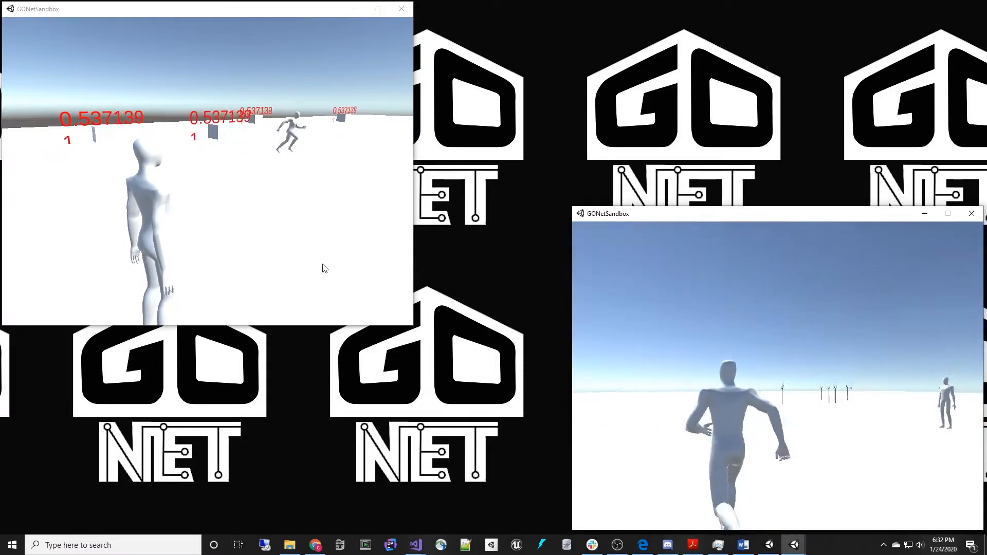
key("w")
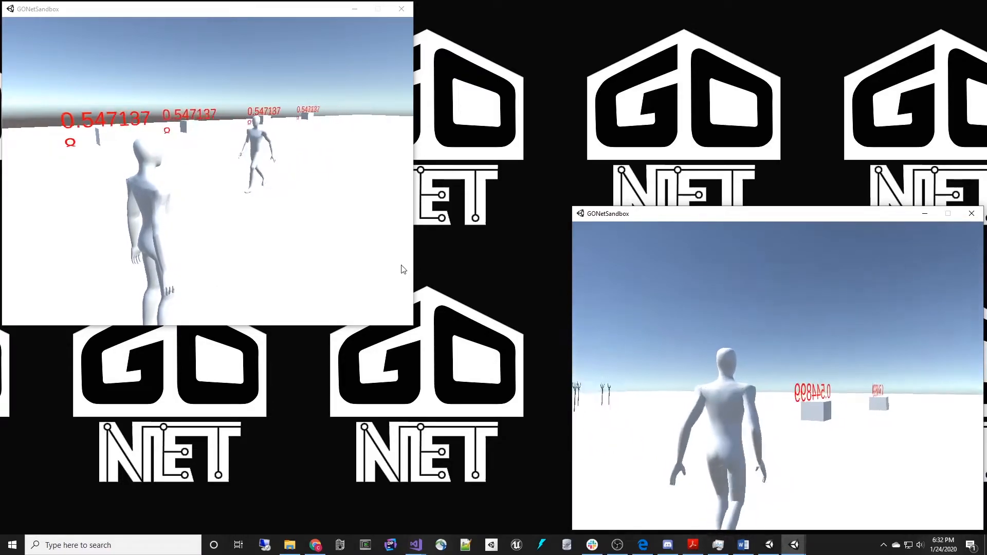
key("w")
key("w")
Return to the first instance, run its character past the other one, and close the second sandbox instance.
key("alt+Tab")
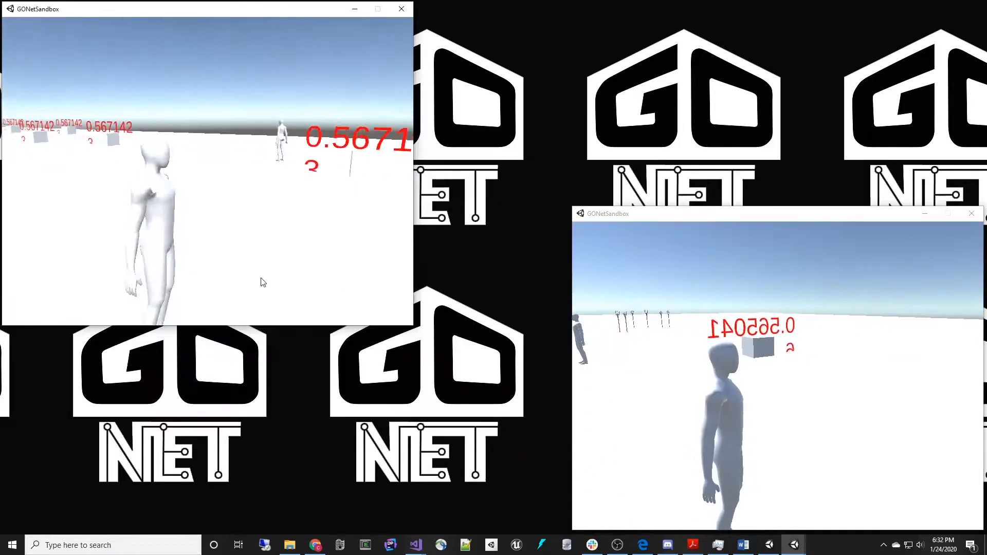
key("w")
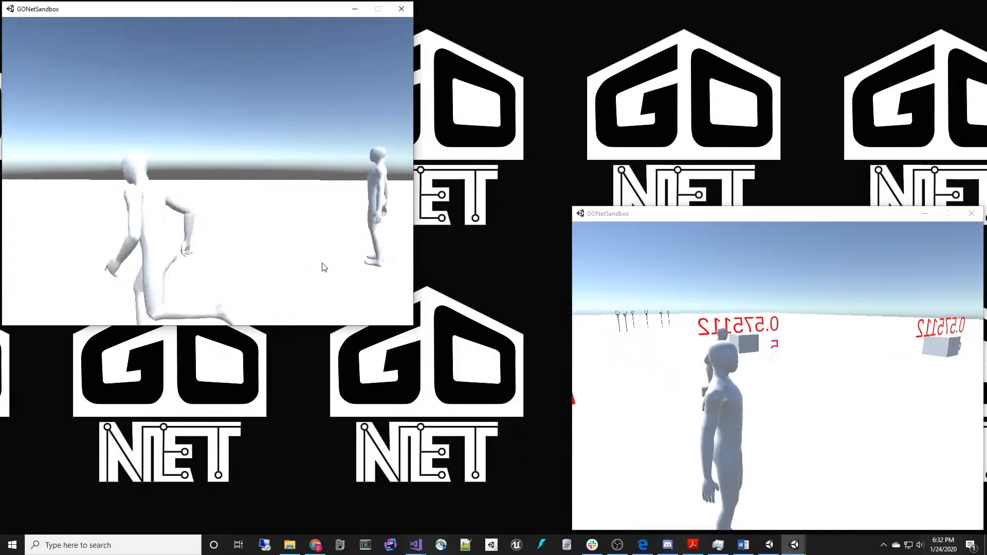
key("w")
key("w")
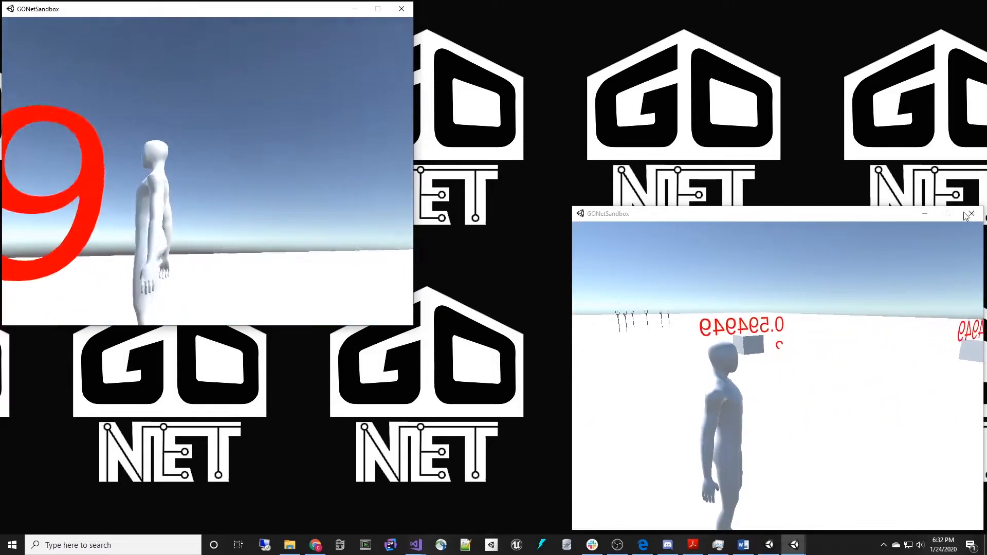
left_click(966, 213)
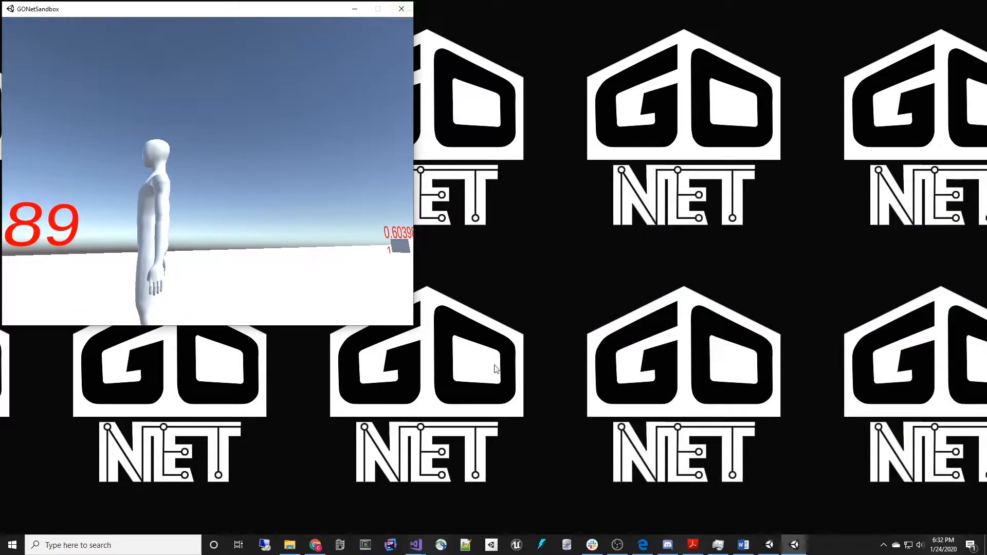
Switch to the Unity editor and inspect GONet_GlobalContext's sample spawner in a widened Inspector, locating its Authority Prefab.
left_click(772, 544)
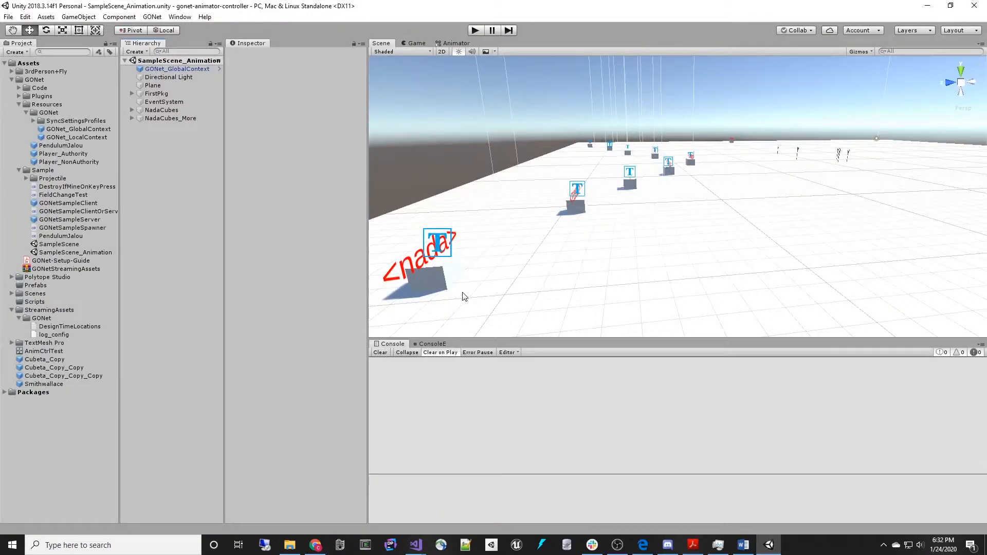
left_click(156, 69)
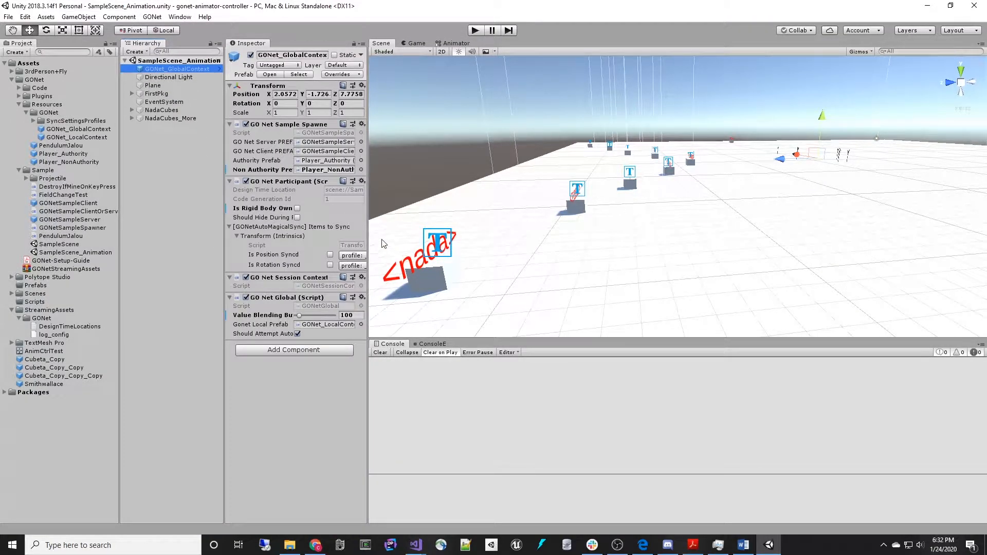
left_click_drag(367, 226, 482, 226)
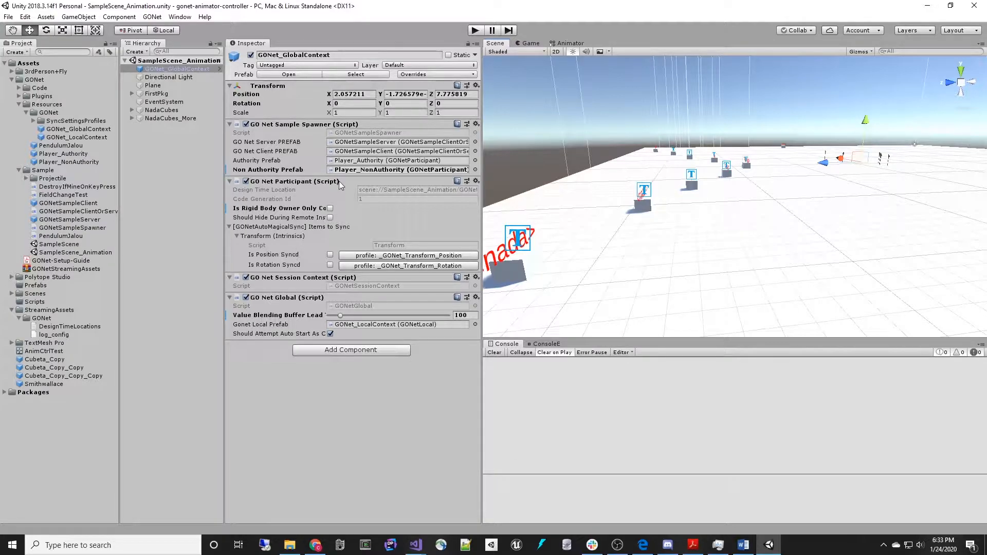
left_click(360, 161)
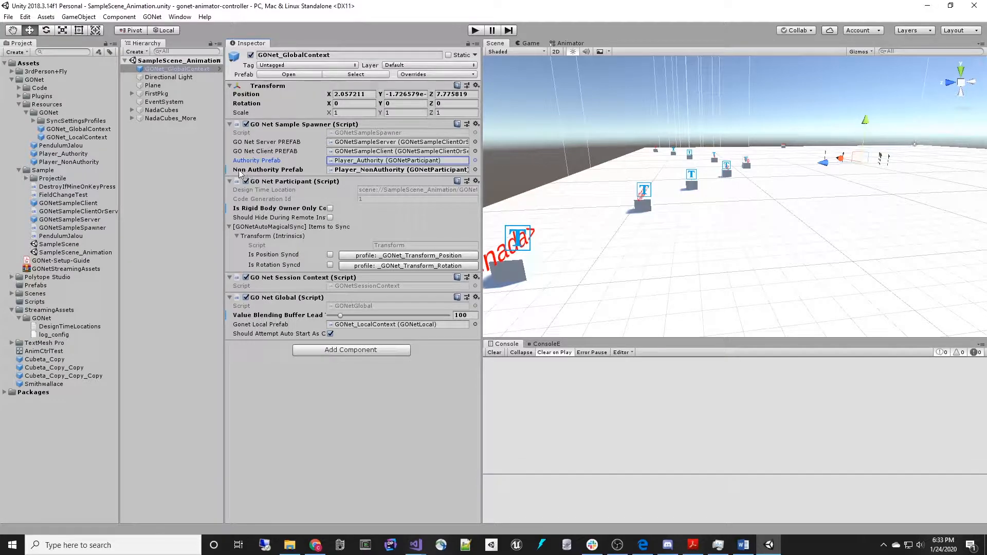
Open the Player_Authority prefab, examine its movement, camera and GONet Participant components, and return to the scene.
left_click(63, 154)
left_click(304, 78)
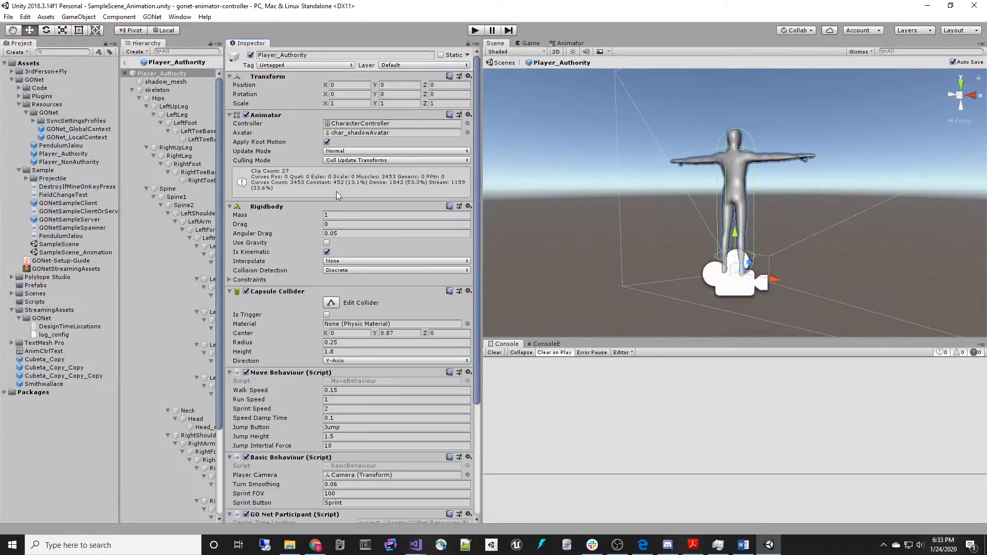
scroll(340, 228, "down", 5)
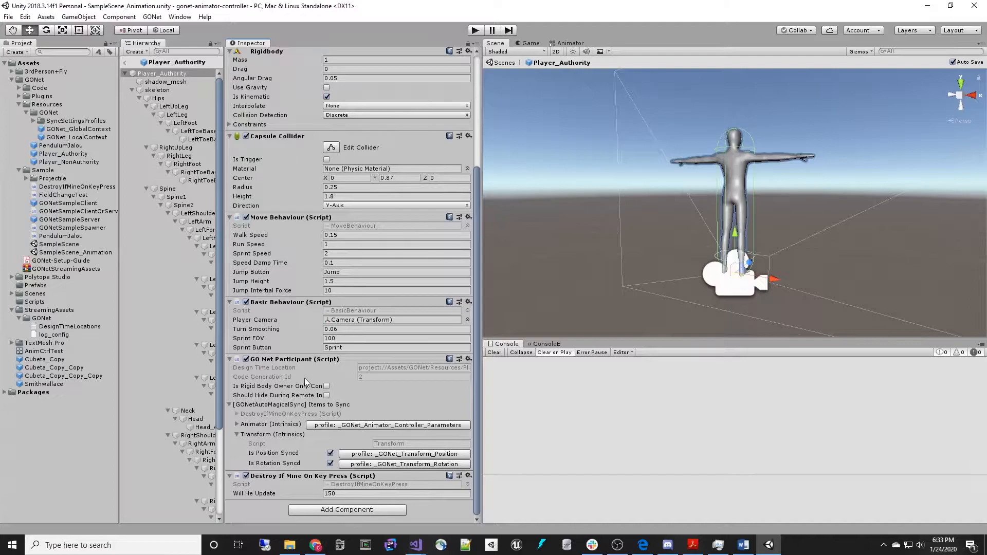
scroll(310, 317, "up", 2)
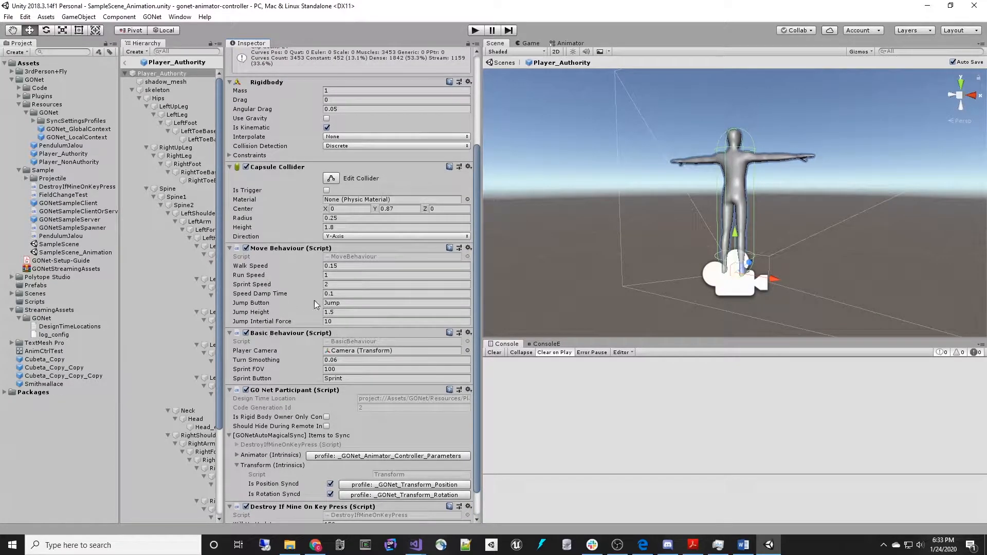
scroll(365, 279, "up", 5)
scroll(365, 273, "down", 6)
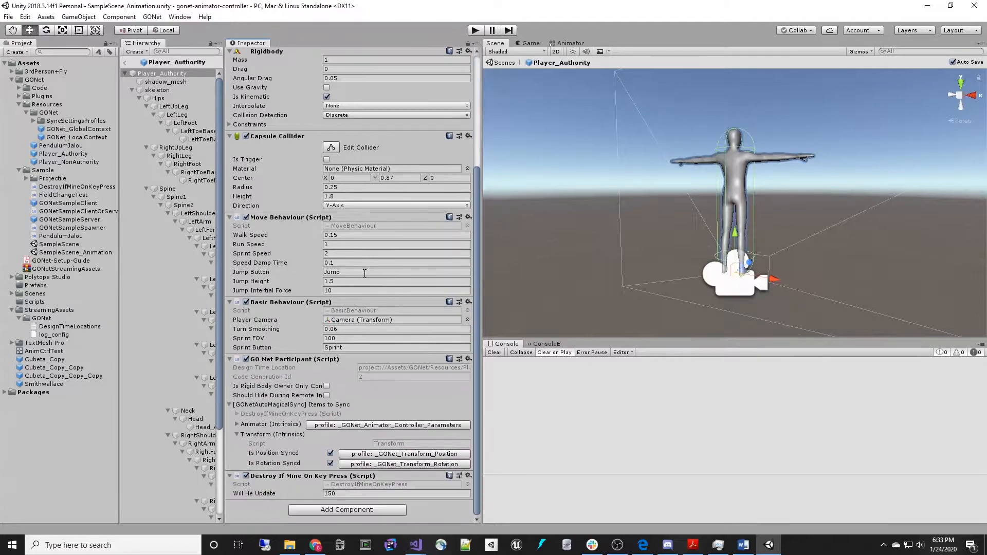
scroll(319, 260, "up", 5)
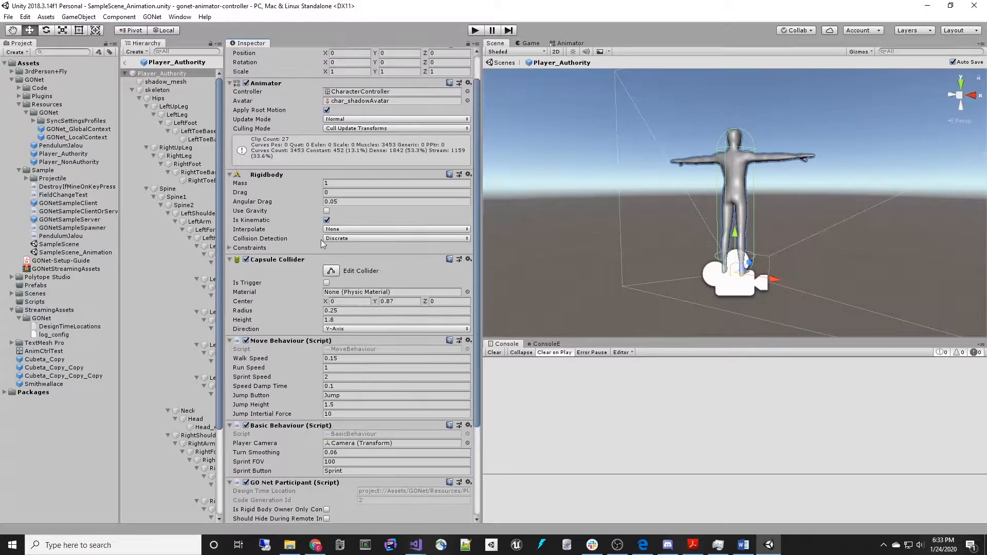
scroll(325, 244, "down", 2)
scroll(324, 244, "down", 2)
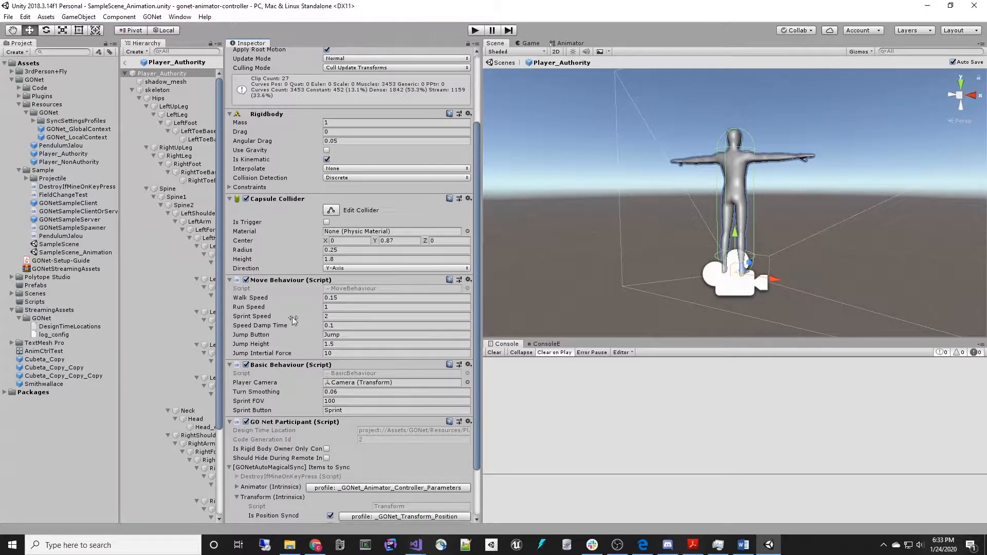
left_click(354, 384)
scroll(348, 340, "up", 5)
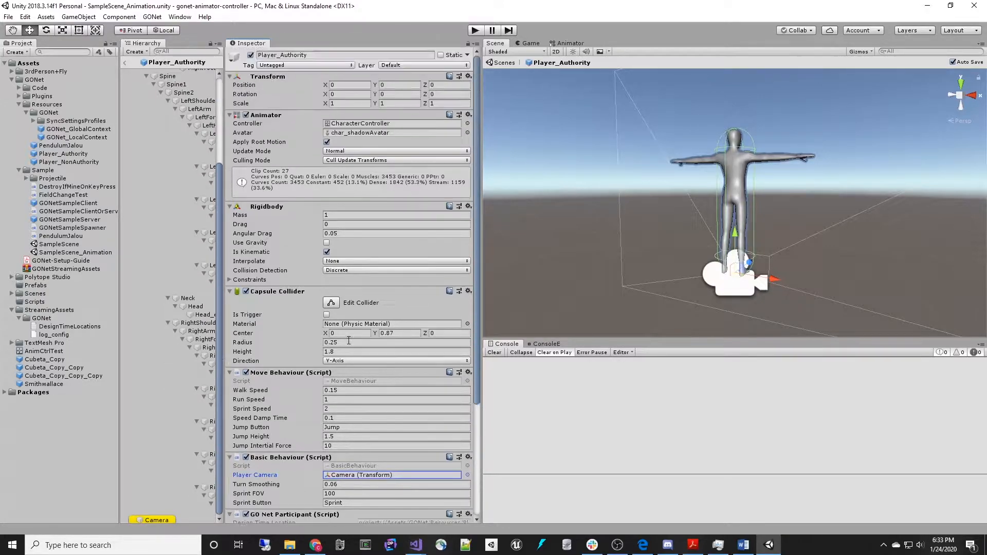
left_click(125, 62)
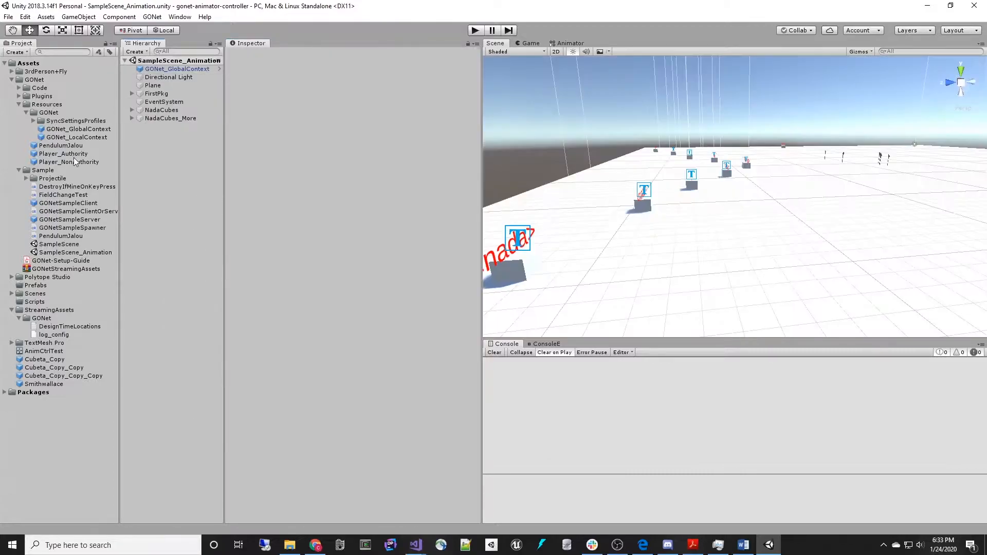
Open the Player_NonAuthority prefab, examine its components and synced Animator parameters, and return to the scene.
left_click(66, 162)
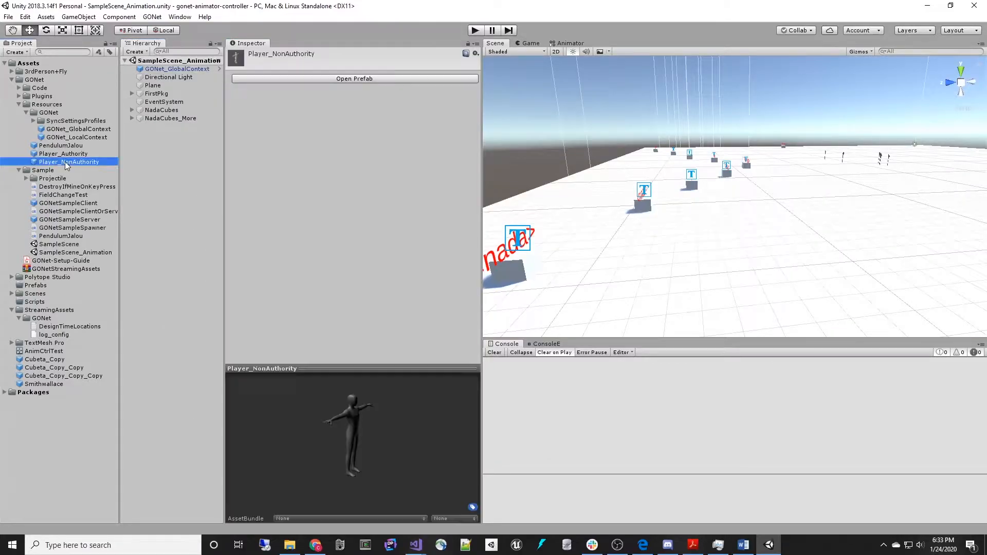
left_click(303, 79)
scroll(338, 249, "down", 1)
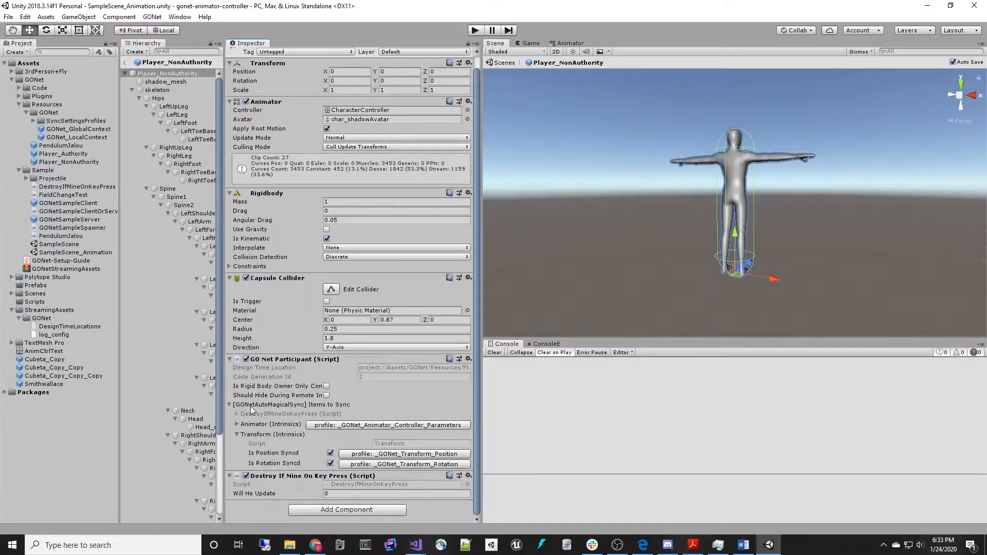
scroll(295, 238, "up", 1)
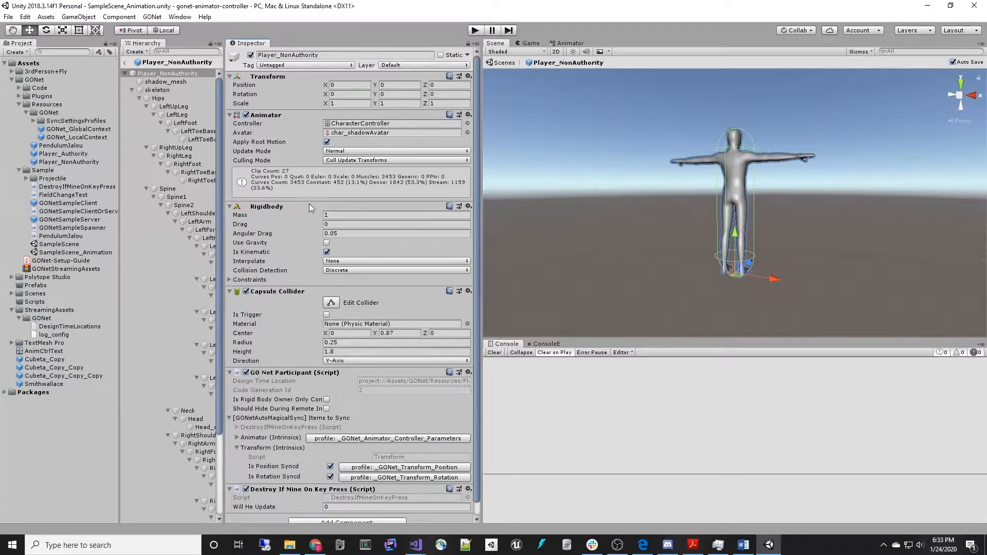
scroll(375, 328, "down", 1)
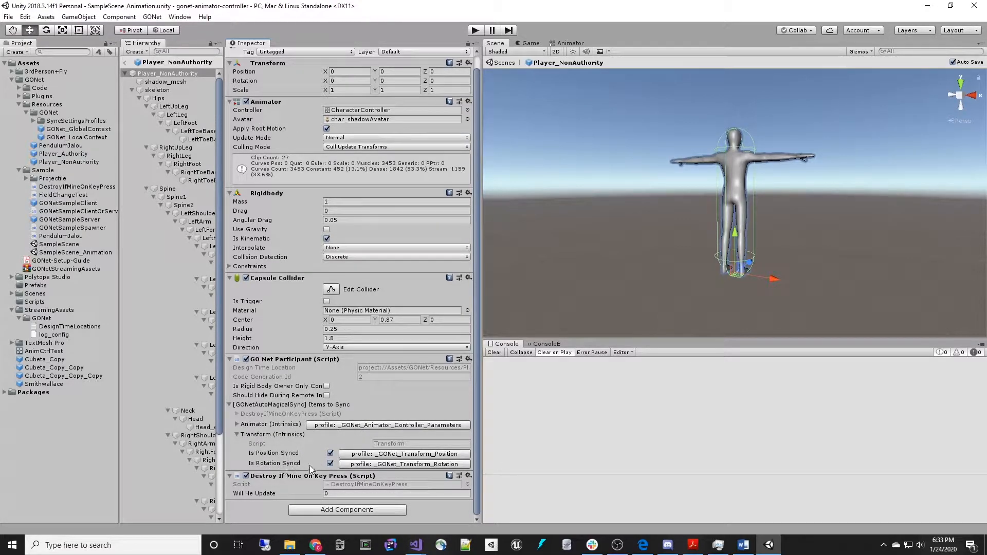
left_click(237, 424)
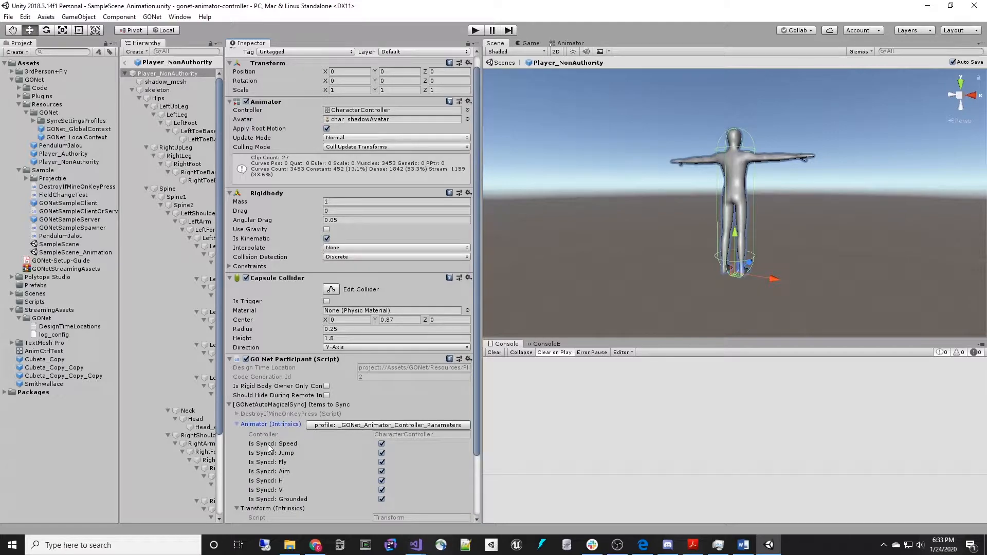
scroll(314, 442, "down", 3)
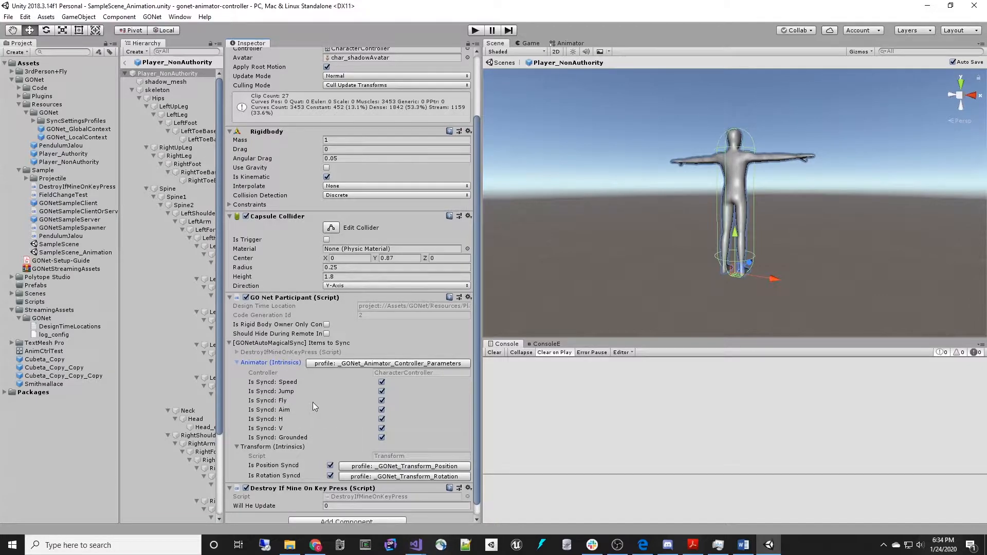
left_click(125, 61)
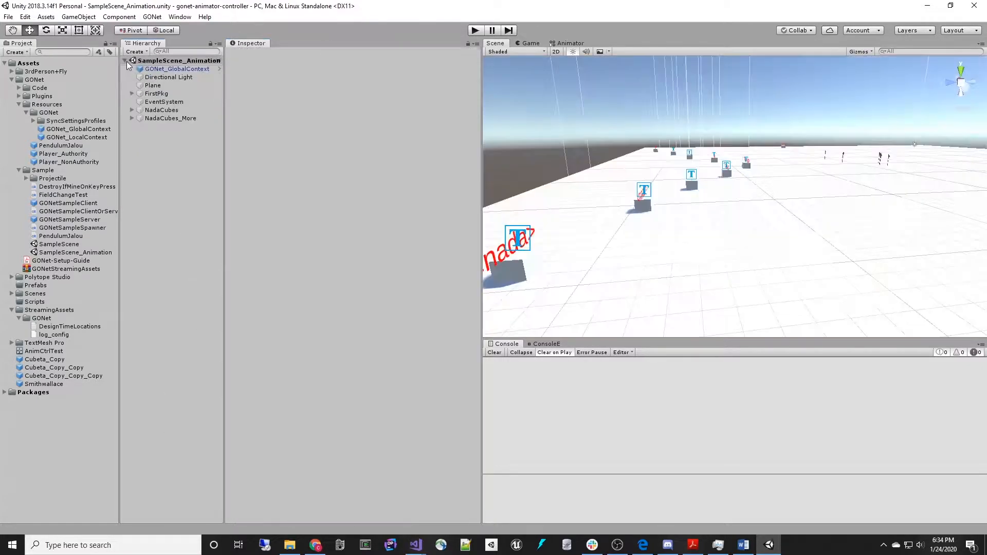
Locate the Authority Prefab assigned on GONet_GlobalContext's sample spawner again, and switch to the gonet-animator-controller project in Visual Studio.
left_click(172, 69)
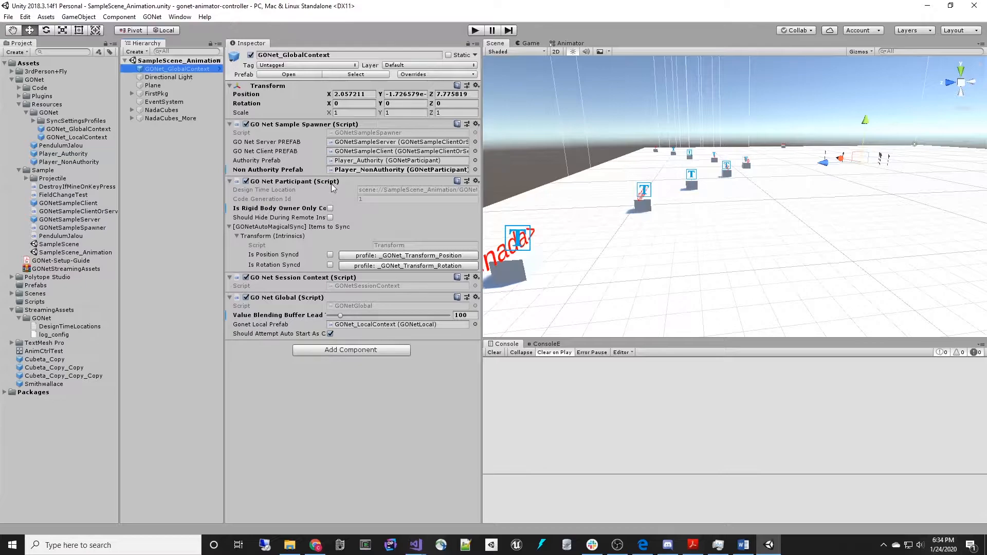
left_click(355, 160)
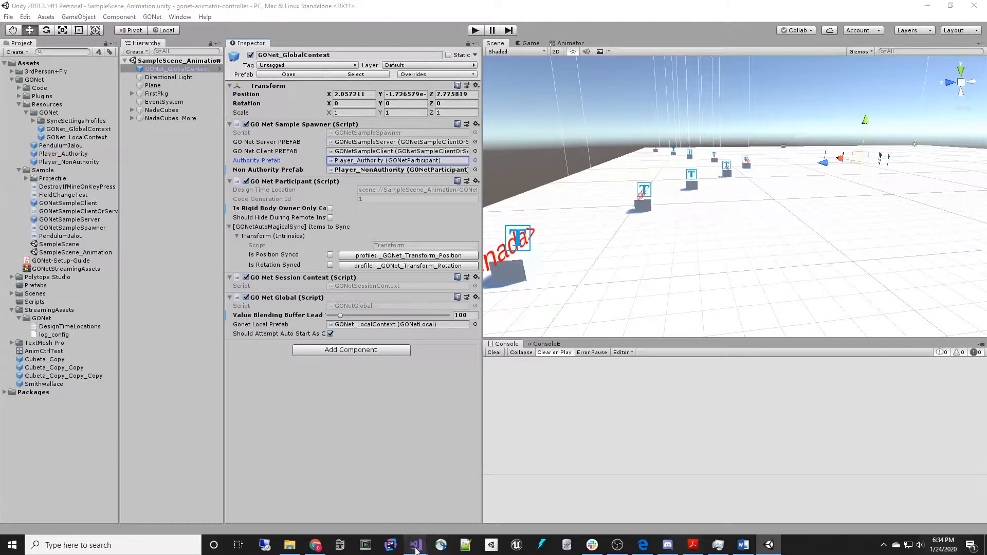
mouse_move(416, 544)
left_click(457, 509)
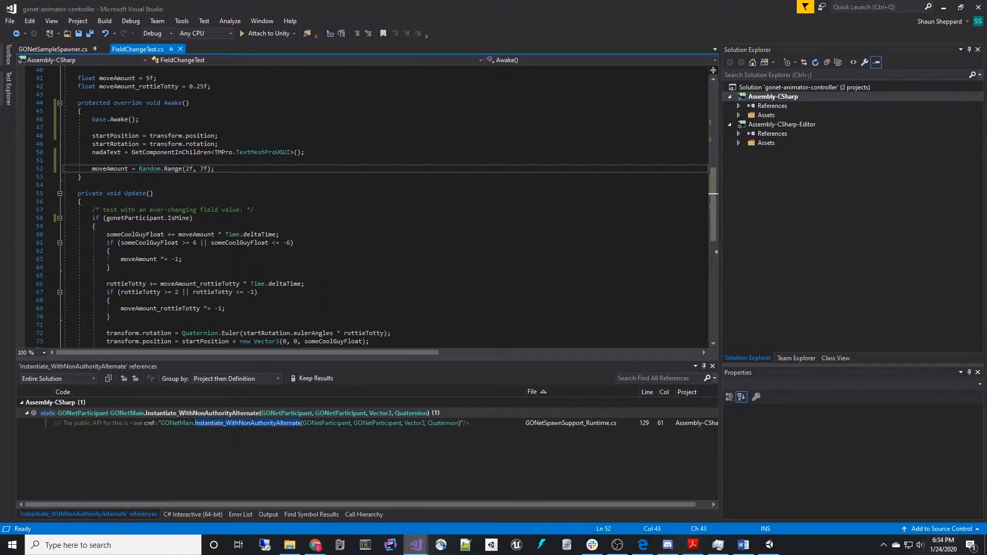
Open GONetSampleSpawner.cs and locate the authorityPrefab and nonAuthorityPrefab field declarations at the start of the class.
left_click(62, 49)
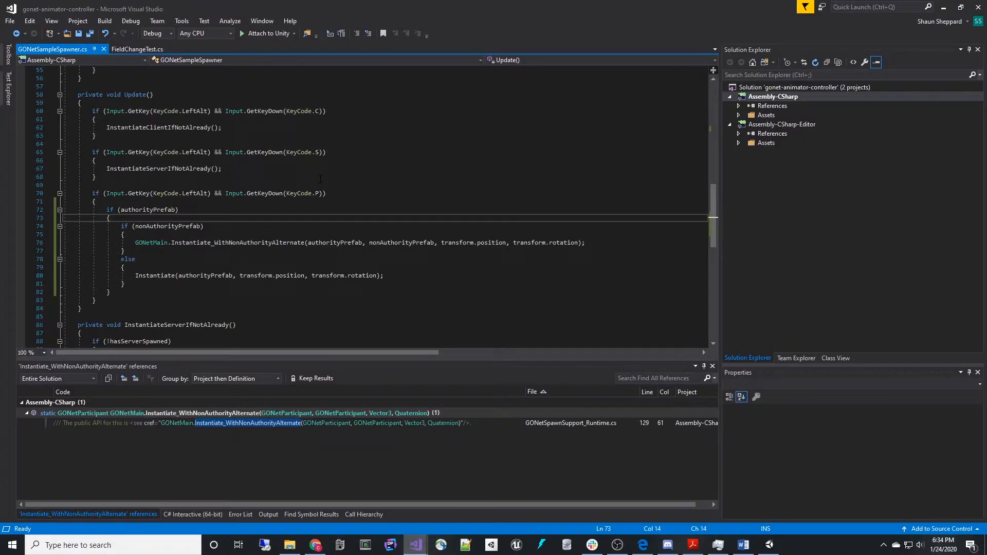
scroll(320, 179, "up", 8)
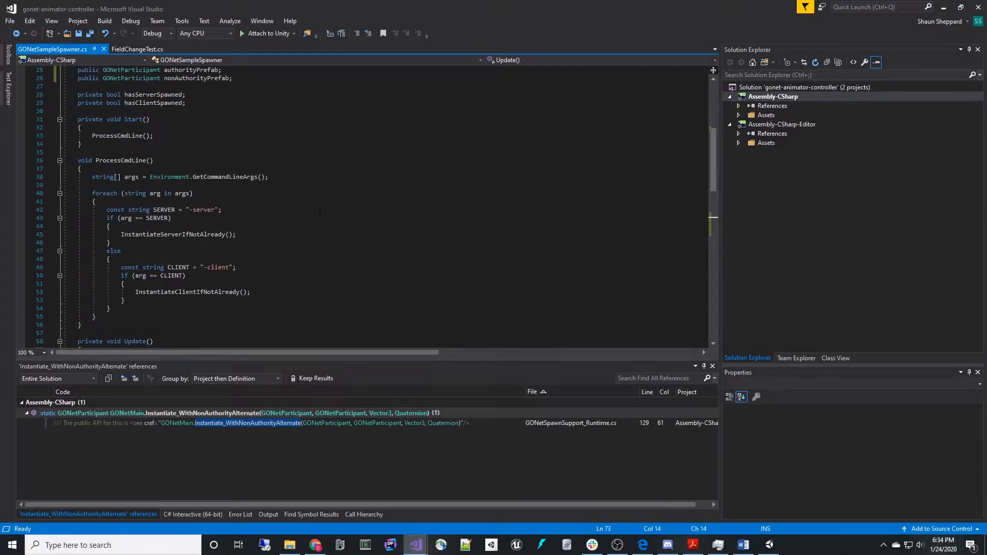
scroll(305, 146, "down", 6)
scroll(373, 234, "down", 2)
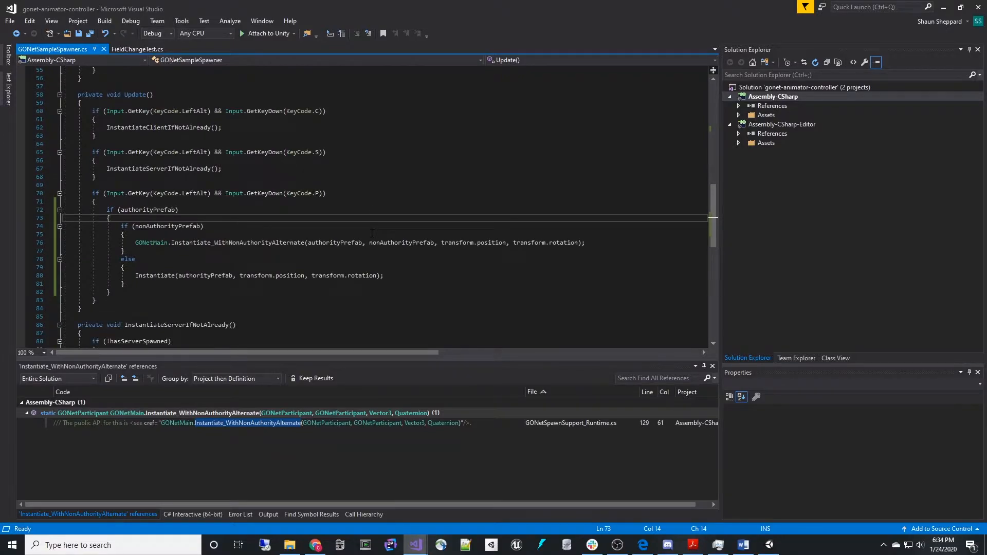
scroll(368, 231, "up", 13)
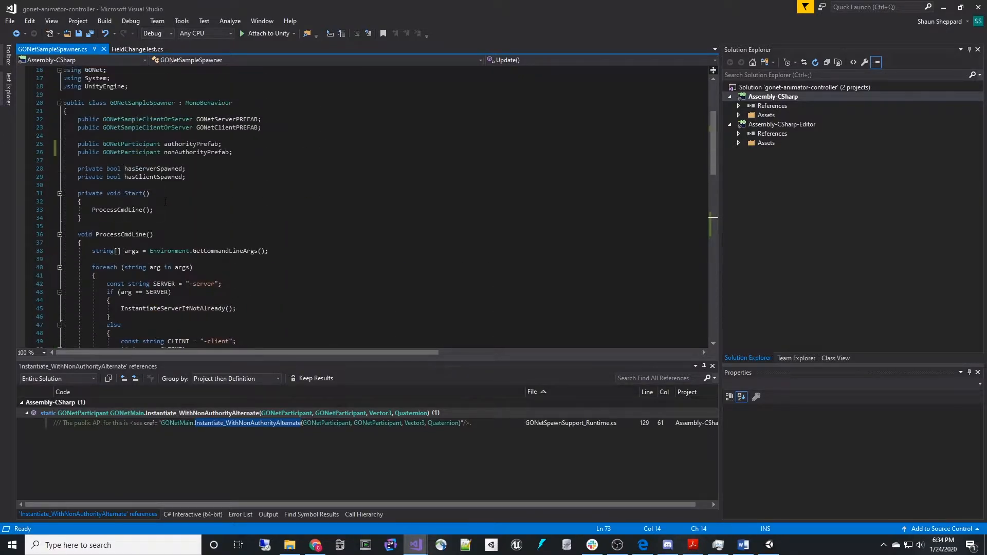
left_click(182, 152)
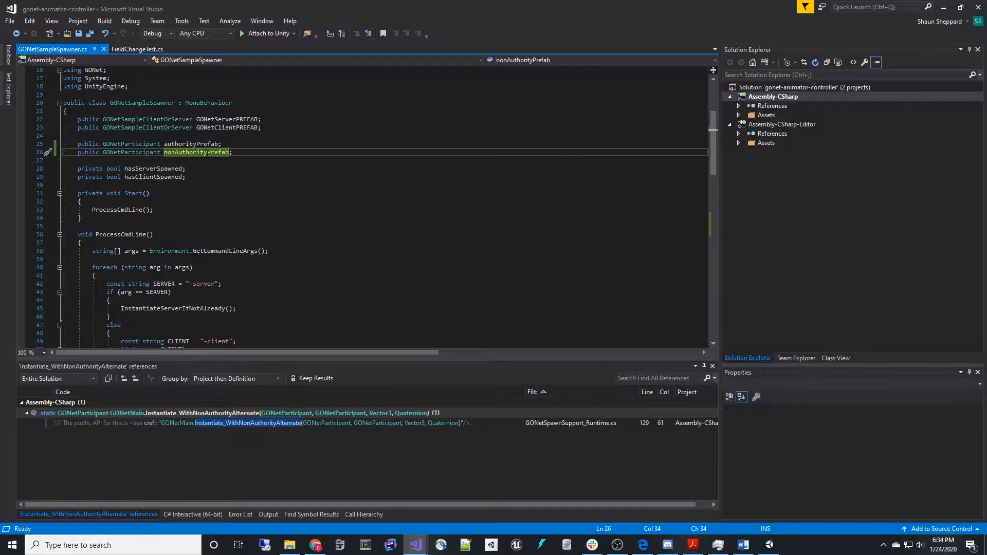
Examine the prefab-spawning branches in Update, from the nonAuthorityPrefab check to the fallback Instantiate call with authorityPrefab.
scroll(263, 209, "down", 12)
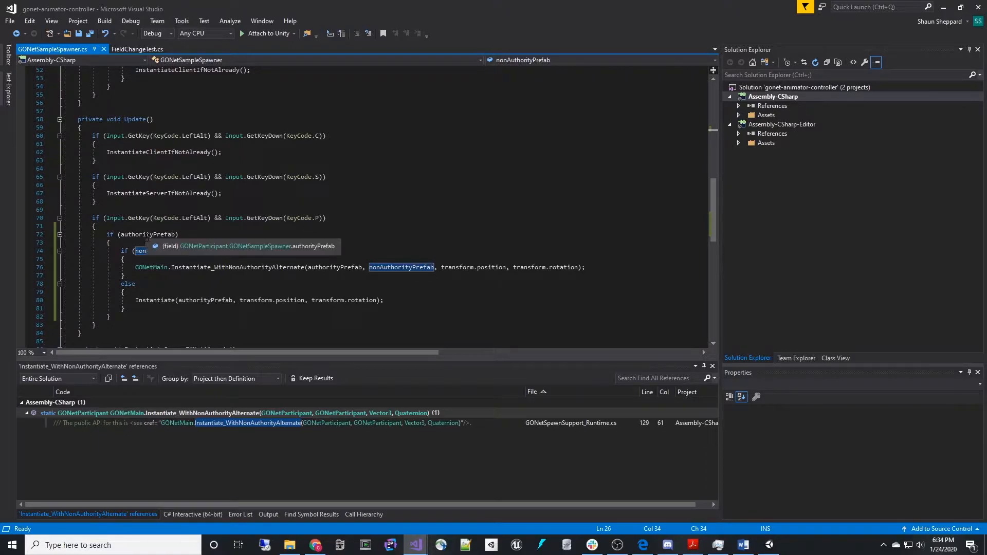
left_click(153, 251)
scroll(197, 233, "down", 2)
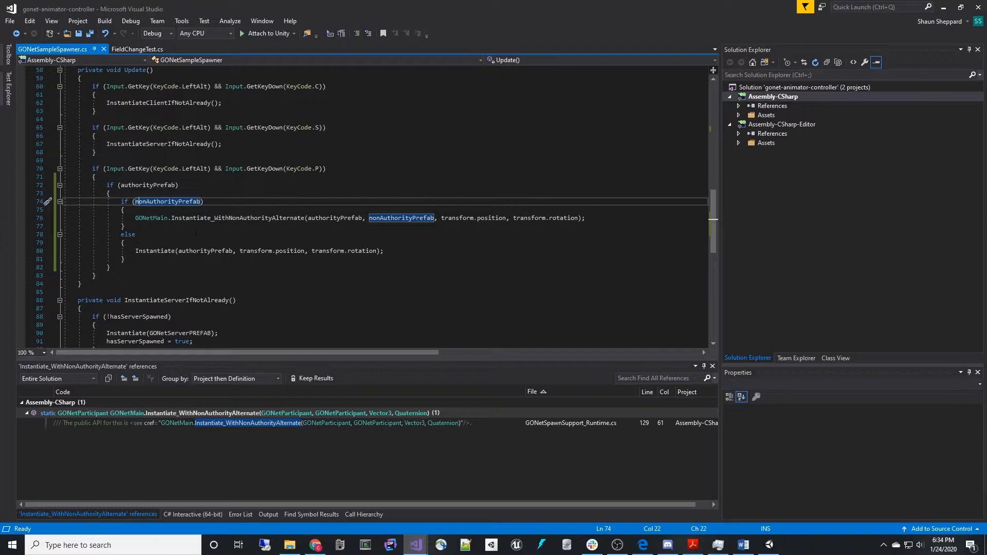
left_click(160, 221)
left_click(197, 218)
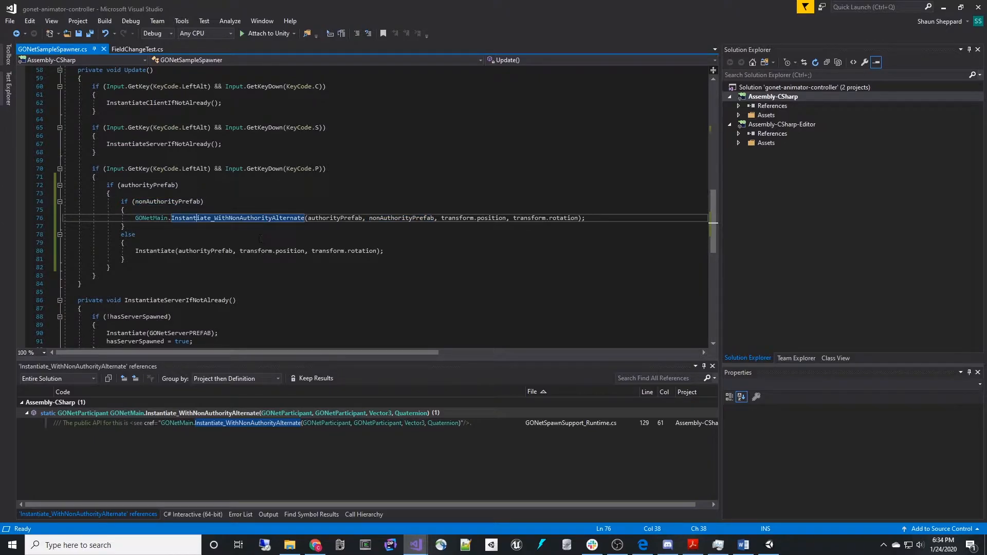
left_click(153, 251)
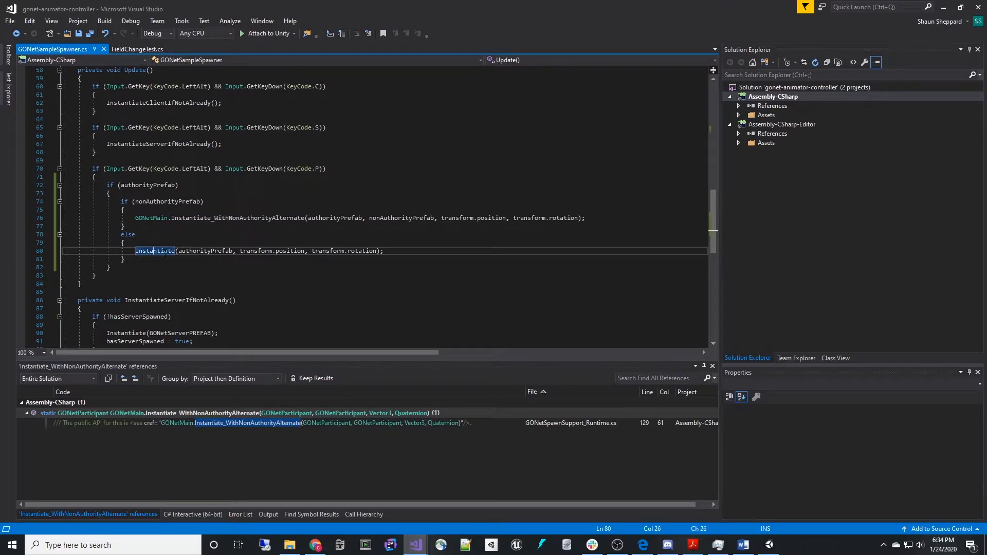
mouse_move(148, 251)
left_click(190, 251)
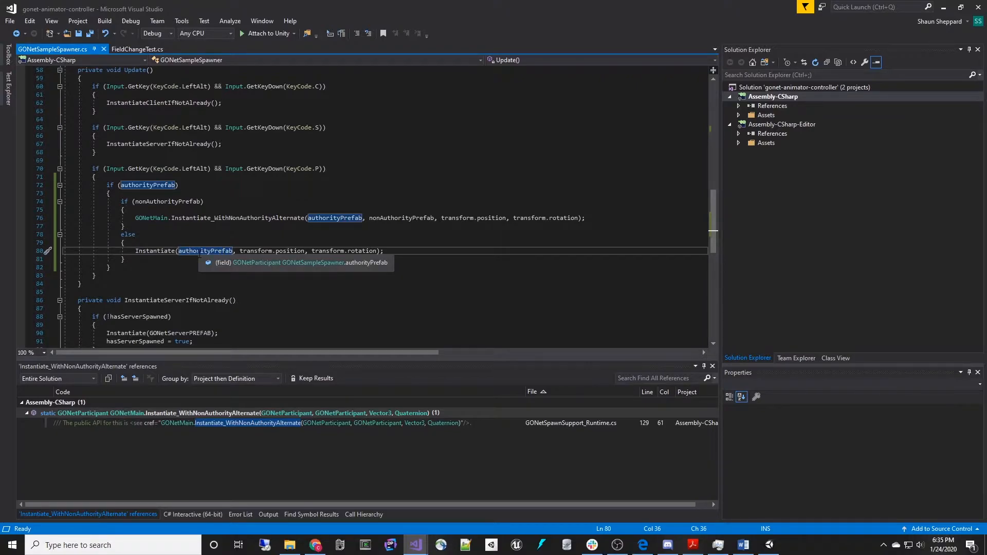
Read the Instantiate_WithNonAuthorityAlternate documentation and examine the authorityPrefab and nonAuthorityPrefab arguments passed to it.
left_click(211, 218)
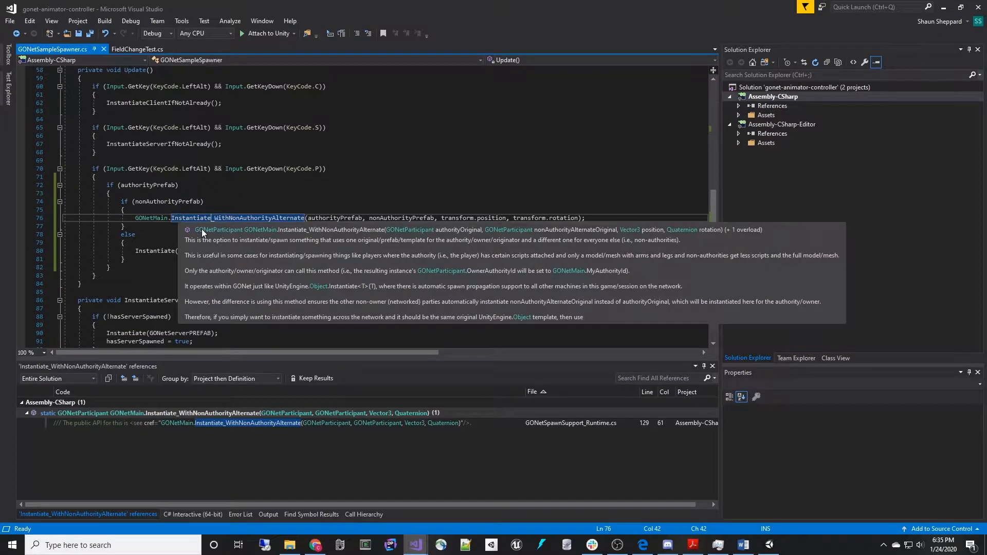
left_click(283, 218)
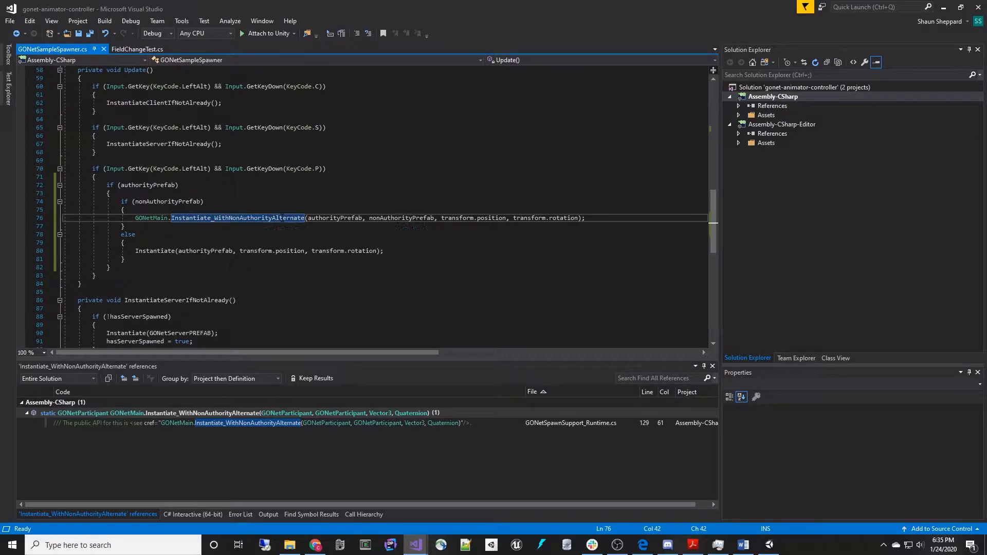
left_click(338, 218)
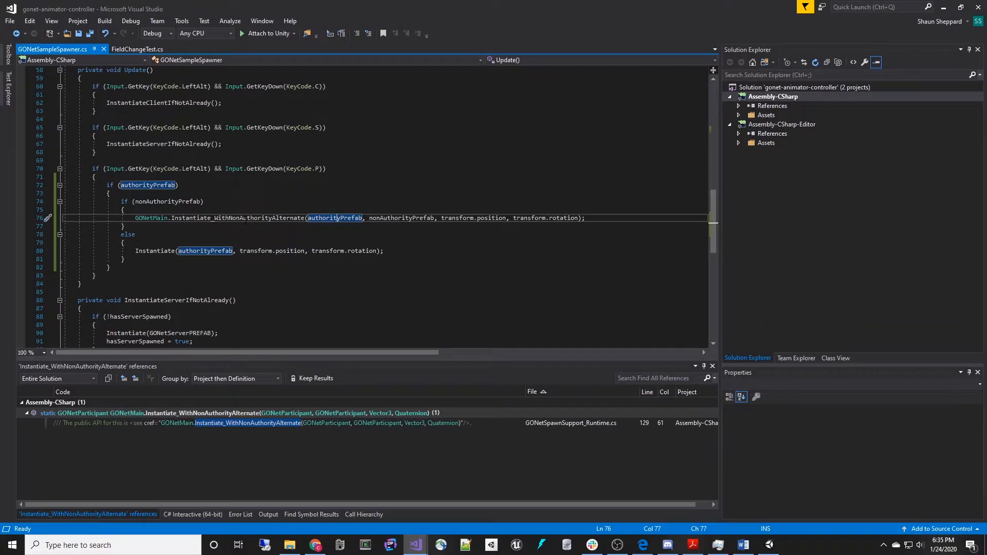
left_click(401, 218)
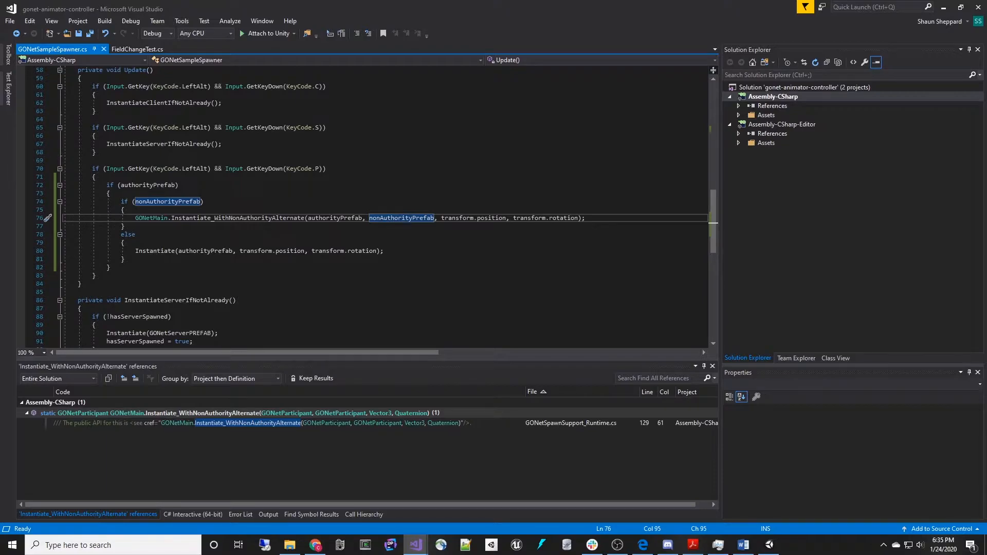
left_click(334, 219)
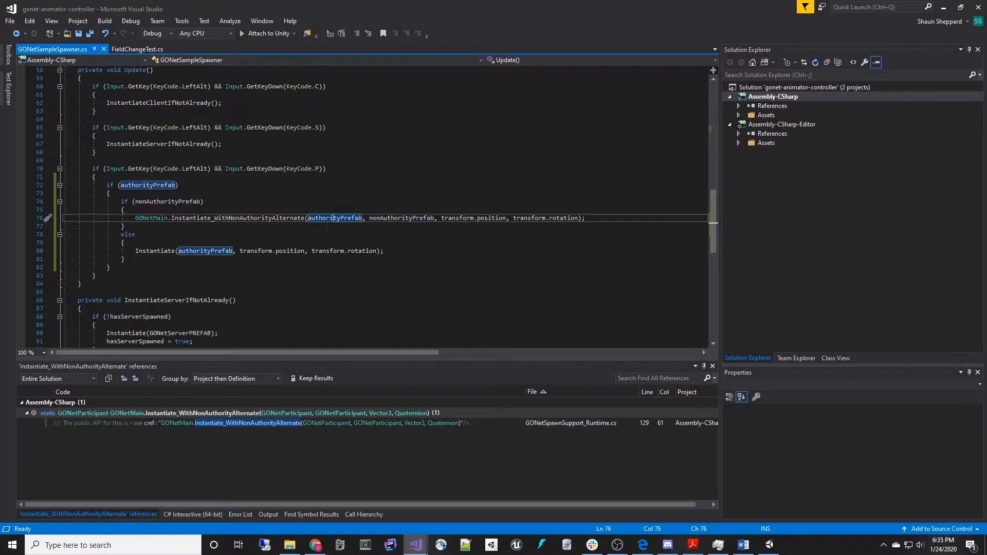
scroll(247, 176, "down", 5)
scroll(247, 176, "up", 10)
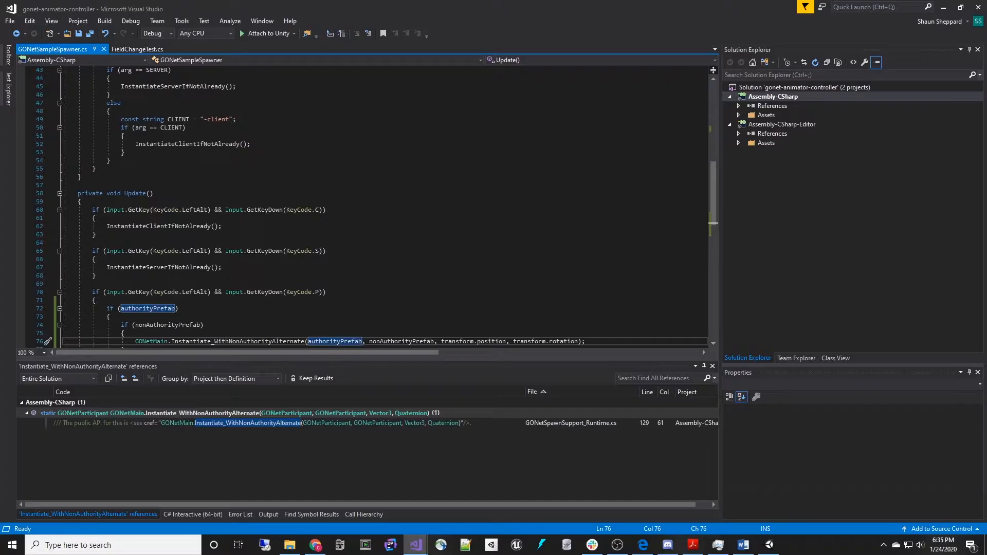
Switch to the Unity editor and locate the Player_Authority and Player_NonAuthority prefabs inside GONet's Resources folder.
key("alt+Tab")
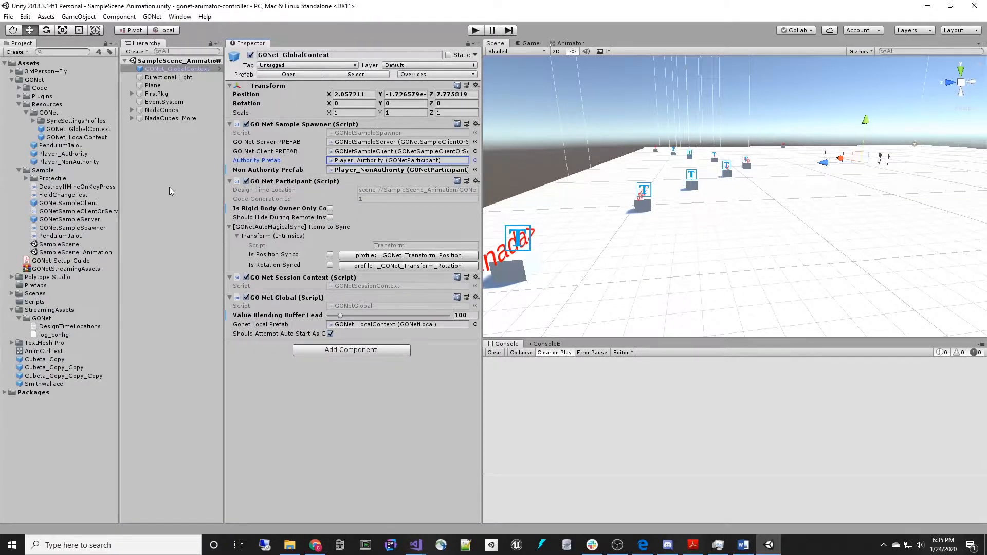
left_click(53, 153)
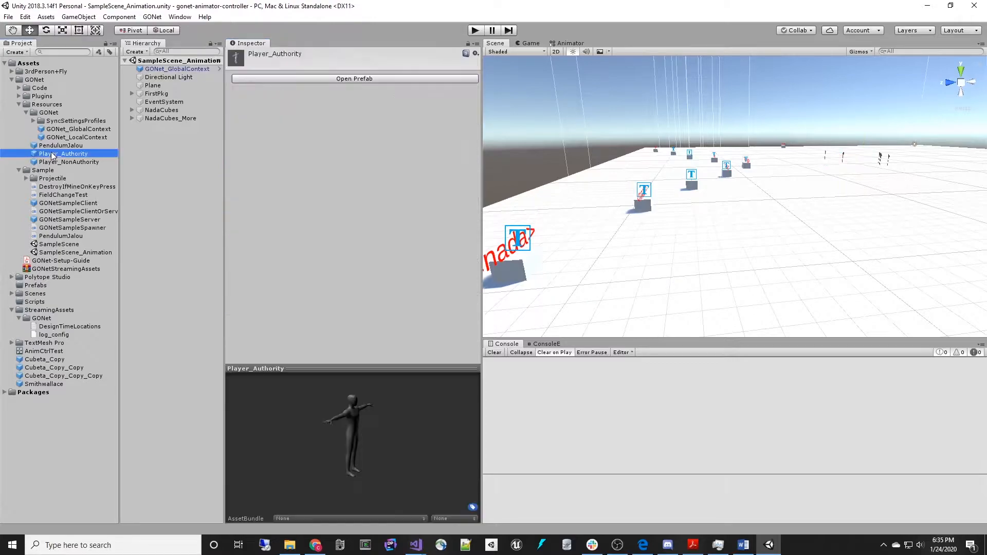
left_click(54, 162)
left_click(54, 155)
left_click(53, 163)
left_click(40, 106)
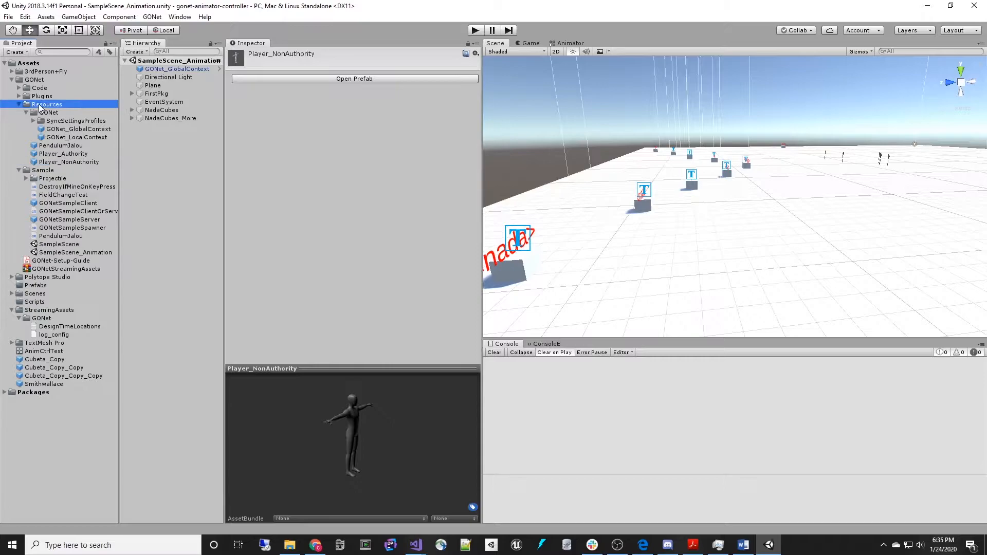
left_click(57, 162)
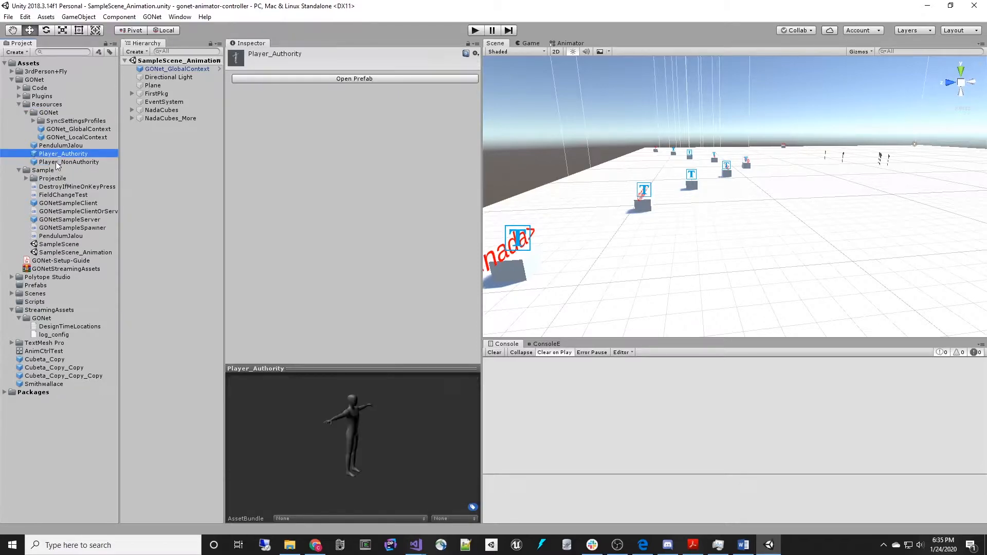
Open the DesignTimeLocations file, highlight the Player_Authority and Player_NonAuthority prefab entries, and minimize the text window.
left_click(59, 328)
double_click(59, 329)
left_click_drag(228, 114, 442, 106)
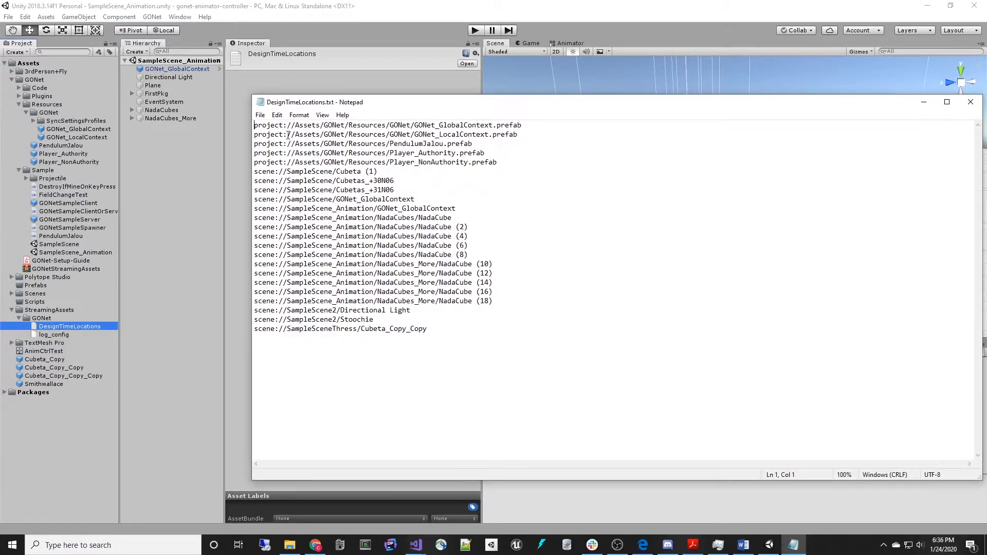
left_click_drag(255, 153, 522, 162)
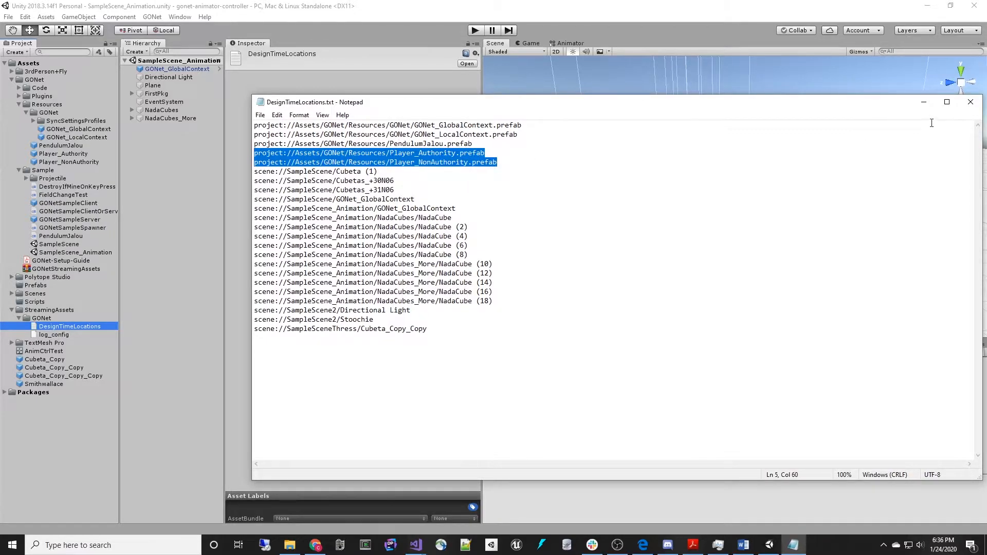
left_click(924, 102)
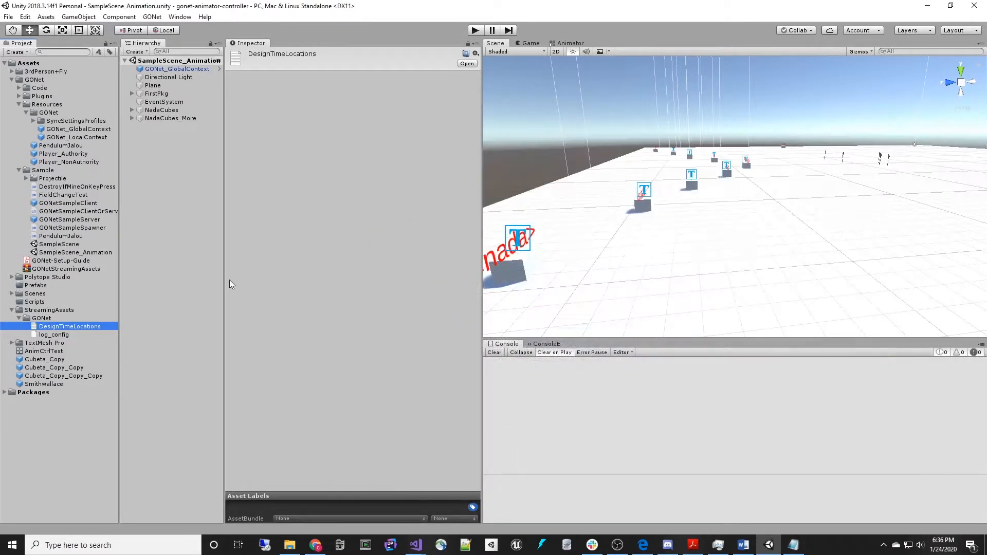
Return to the Resources folder and compare the previews of the Player_Authority and Player_NonAuthority prefabs.
left_click(46, 105)
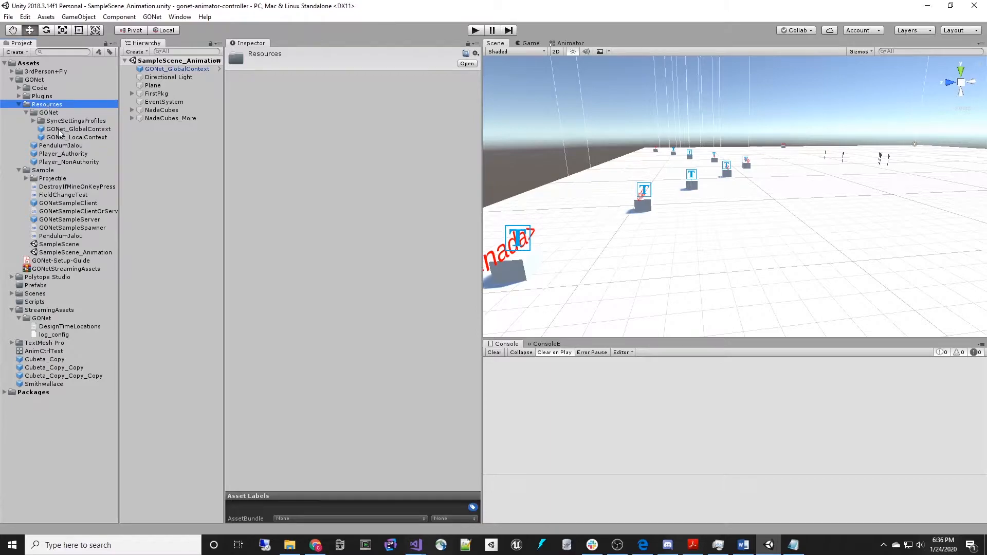
left_click(59, 153)
left_click(53, 161)
left_click(52, 154)
left_click(51, 161)
left_click(51, 155)
left_click(53, 161)
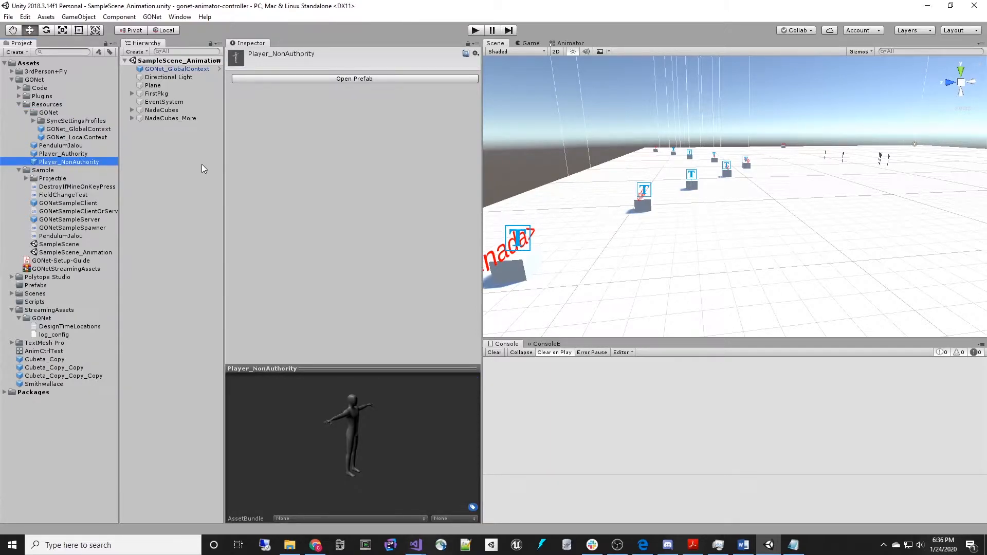
Widen the Hierarchy and select GONet_GlobalContext to inspect its sample spawner's player prefab assignments.
left_click_drag(223, 182, 247, 186)
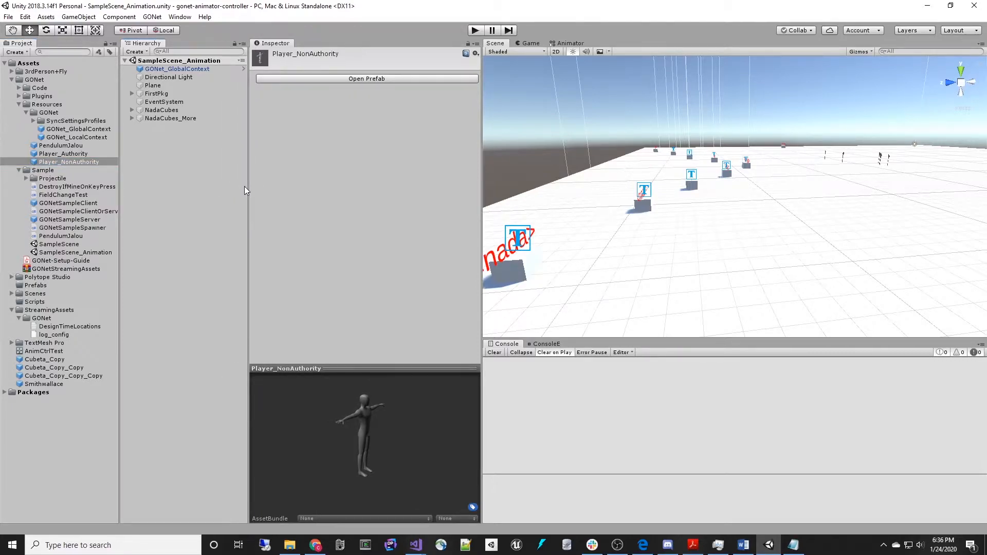
left_click(165, 156)
left_click(167, 69)
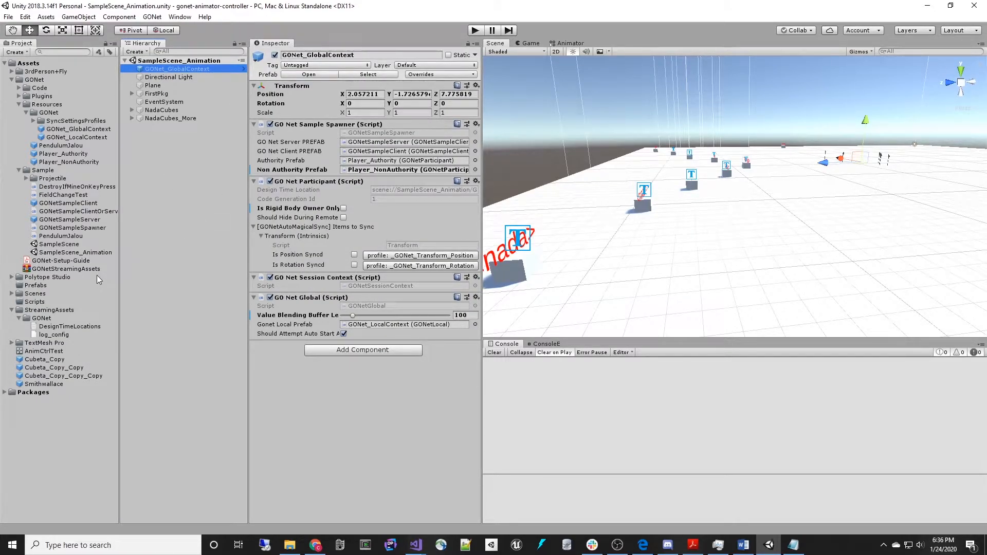
Open the Player_Authority prefab, expand GONet Participant's synced Animator and DestroyIfMineOnKeyPress items in a widened Inspector, and compare them with the Animator component.
left_click(62, 155)
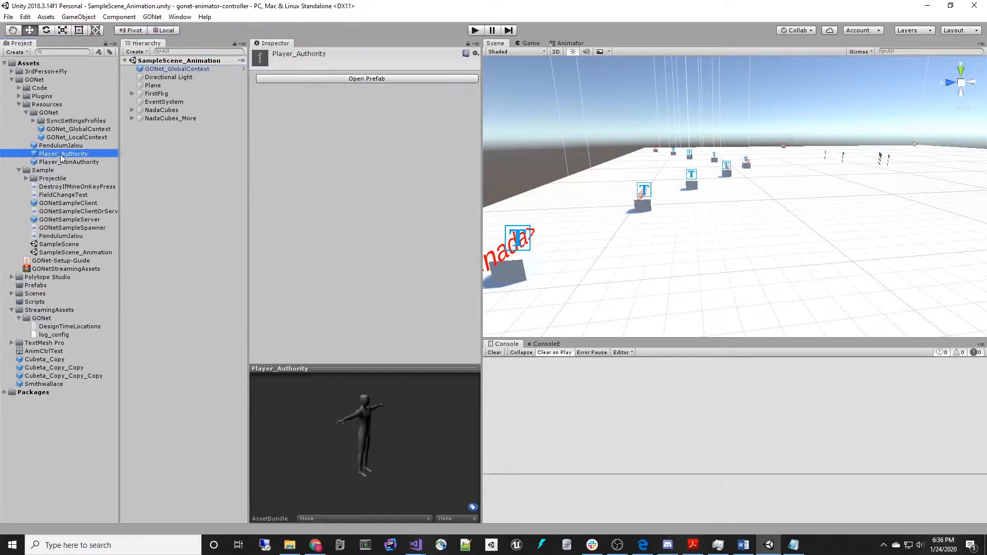
left_click(293, 78)
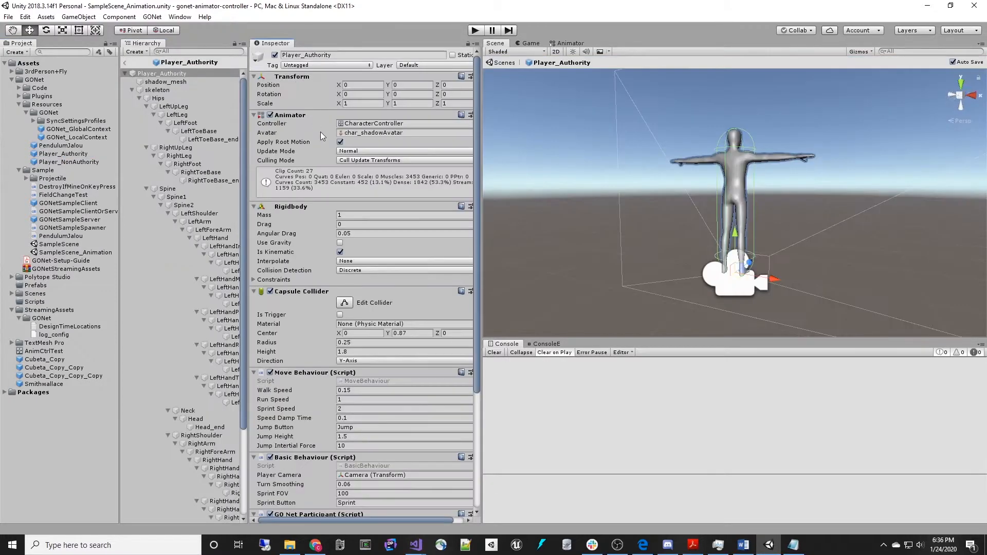
scroll(320, 132, "down", 5)
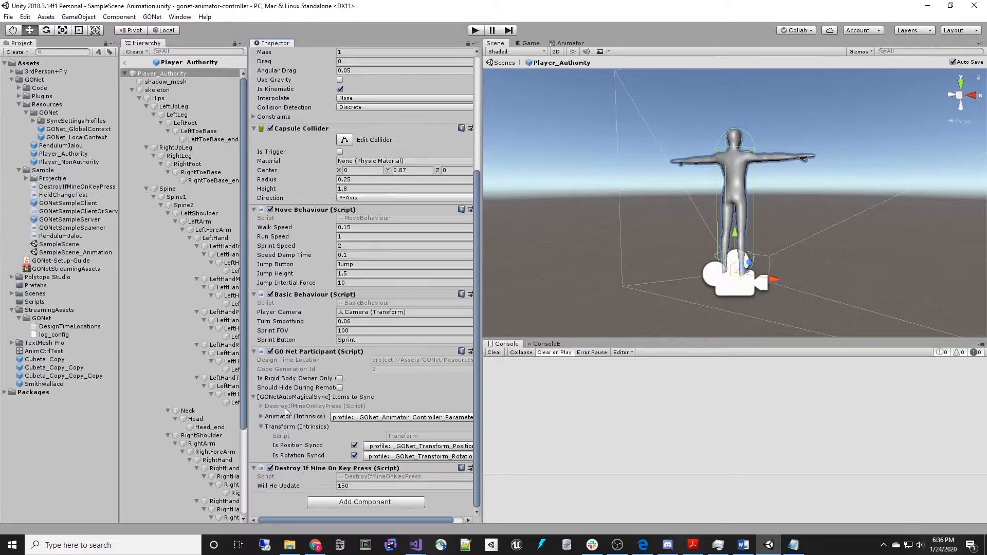
left_click(260, 416)
left_click(261, 406)
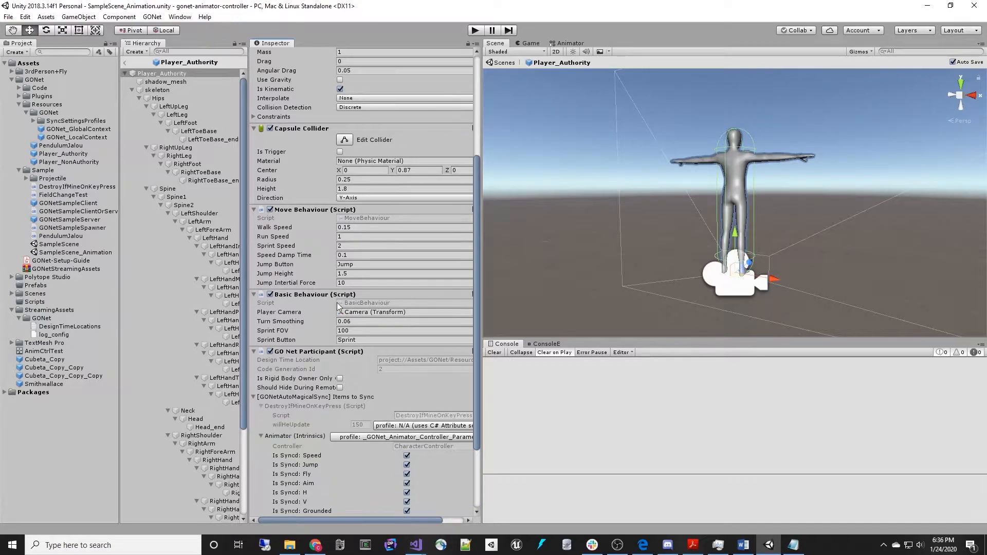
scroll(335, 308, "down", 3)
left_click_drag(481, 296, 592, 297)
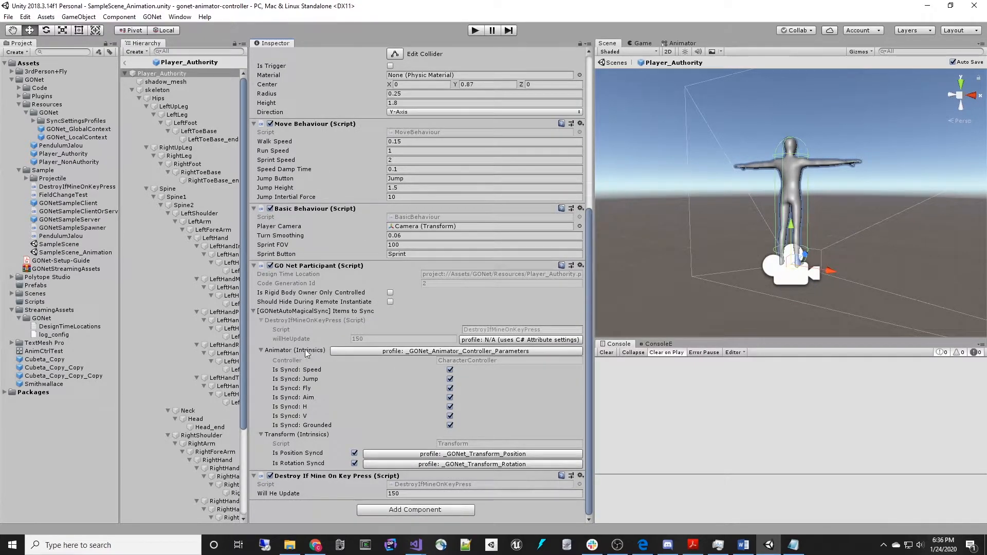
scroll(348, 333, "up", 8)
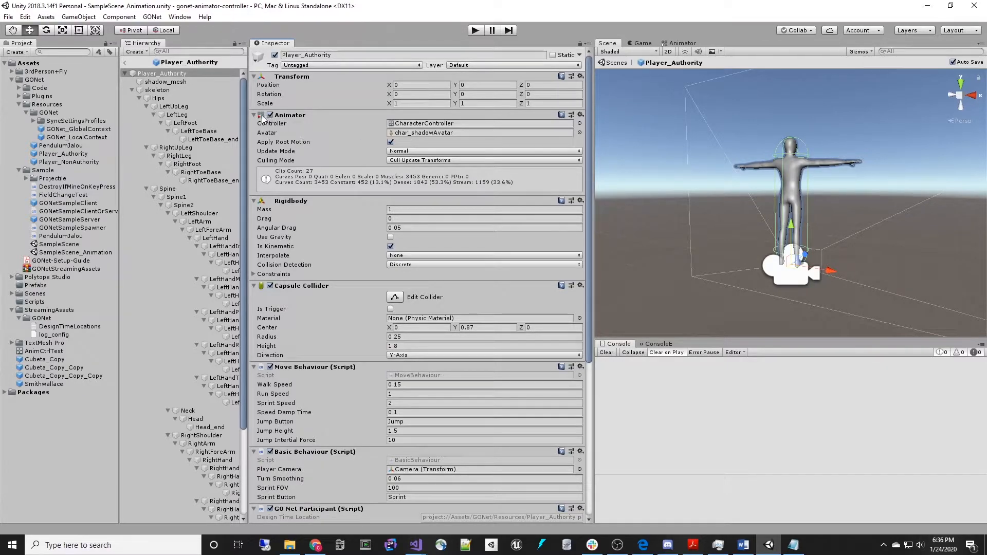
scroll(375, 278, "down", 8)
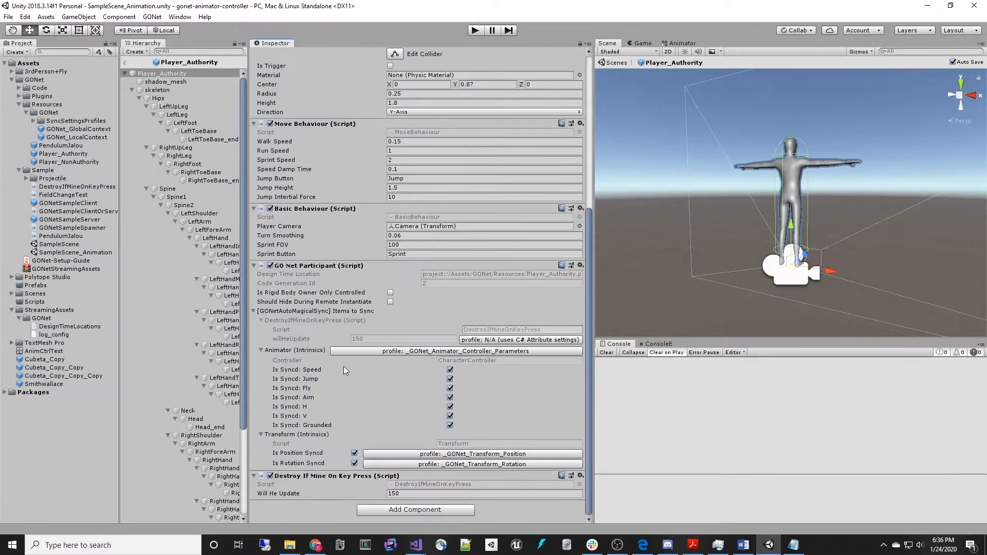
scroll(329, 282, "up", 8)
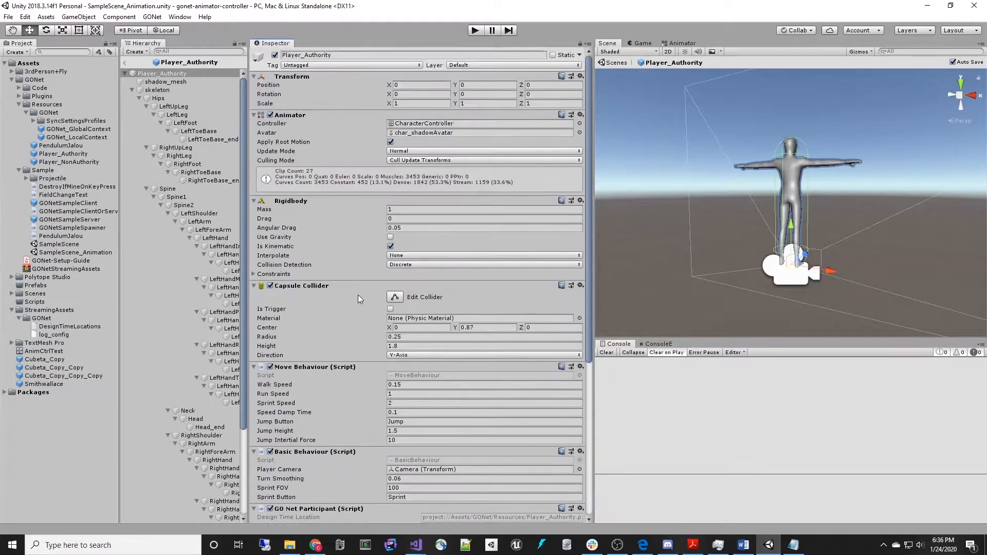
Compare Player_Authority's Animator component with GONet Participant's synced Animator parameters, collapsing and re-expanding the Animator (Intrinsics) section.
scroll(338, 337, "down", 6)
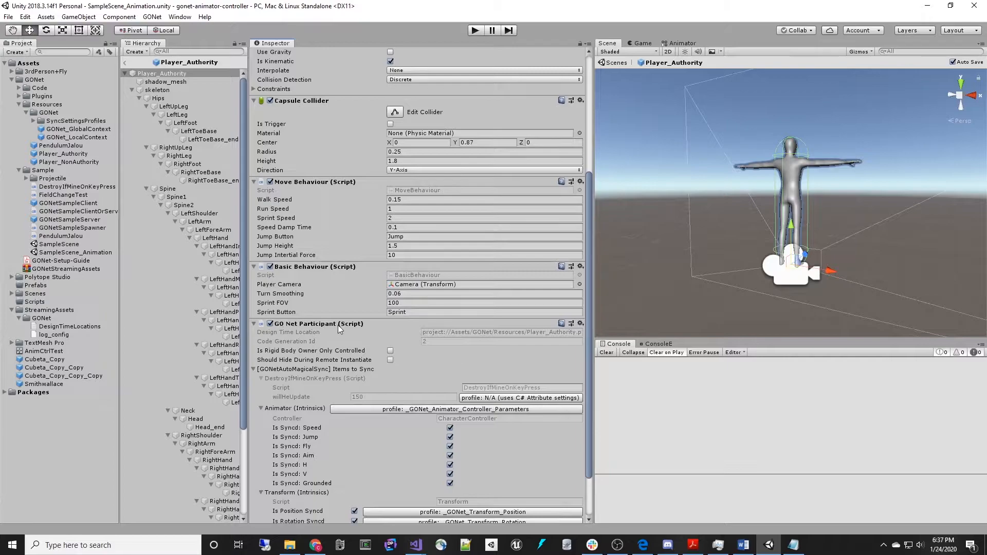
scroll(358, 328, "down", 2)
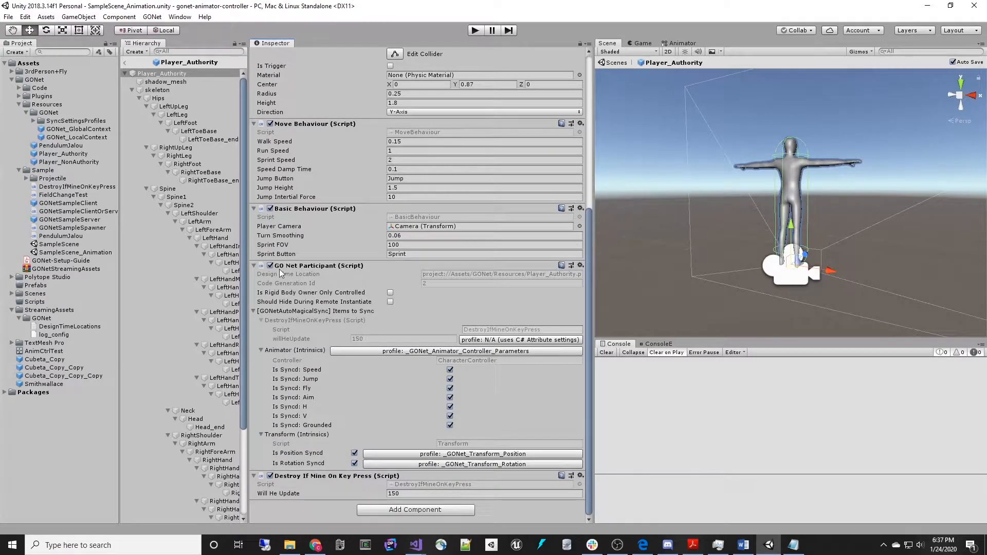
scroll(368, 342, "up", 8)
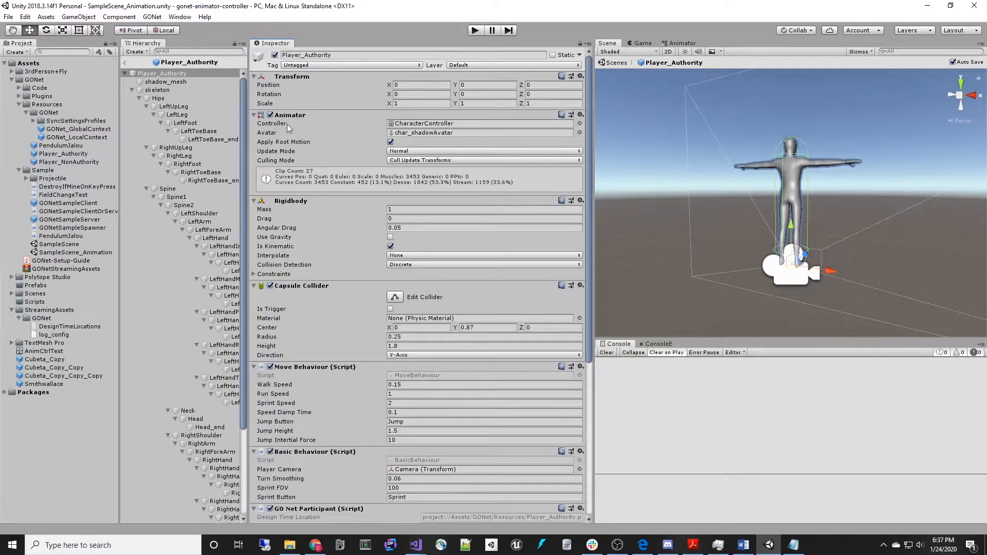
scroll(375, 257, "down", 8)
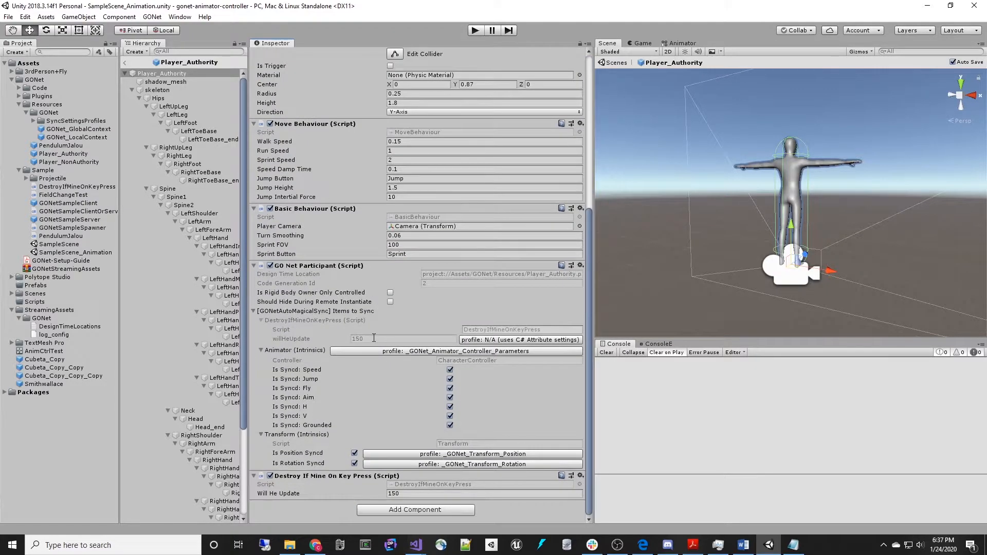
left_click(261, 350)
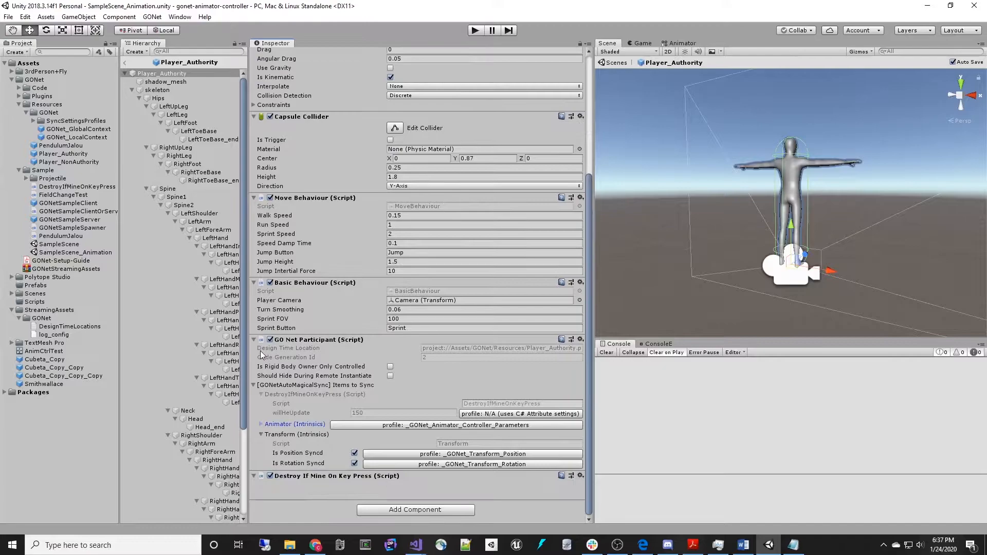
left_click(261, 424)
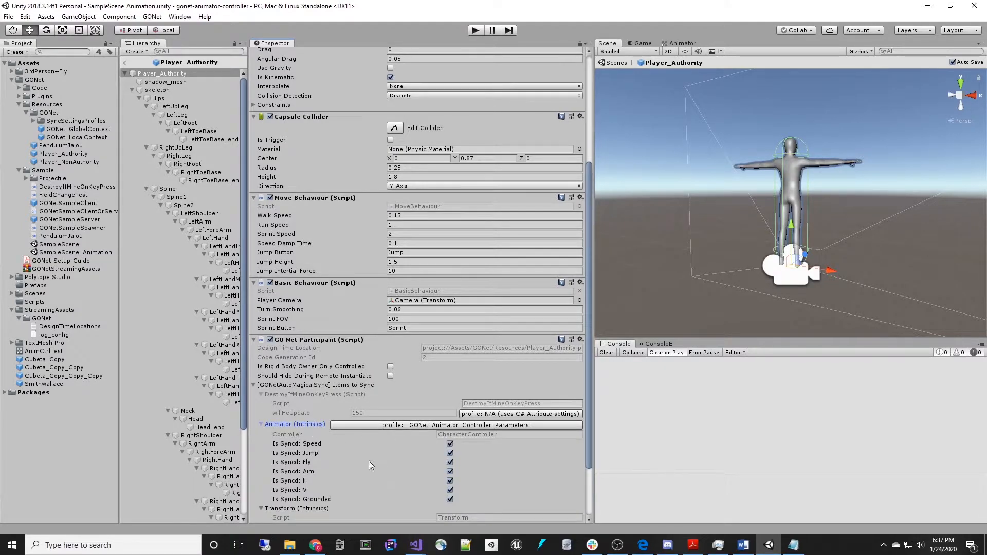
scroll(415, 426, "down", 3)
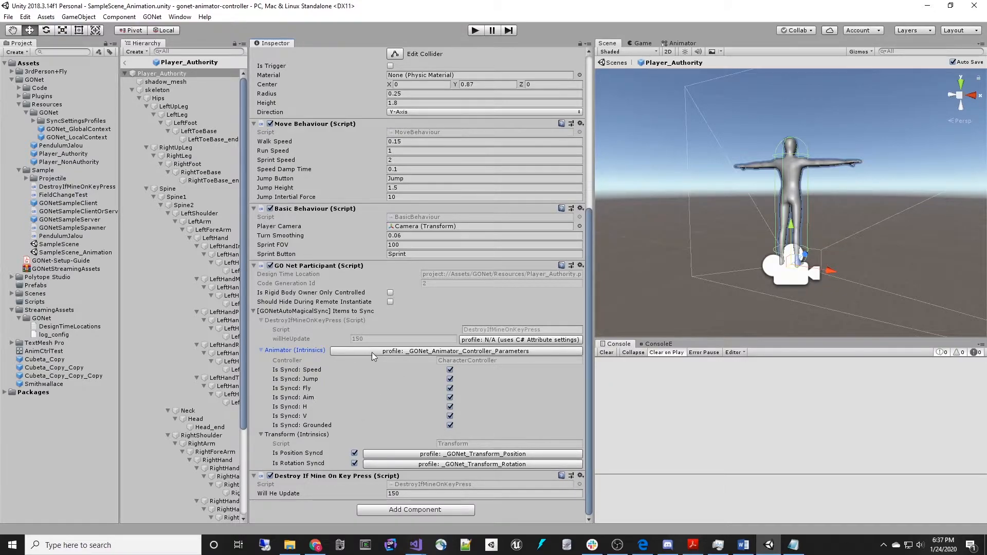
Inspect the _GONet_Animator_Controller_Parameters sync profile, and return to Player_Authority's expanded Animator (Intrinsics) list.
left_click(389, 352)
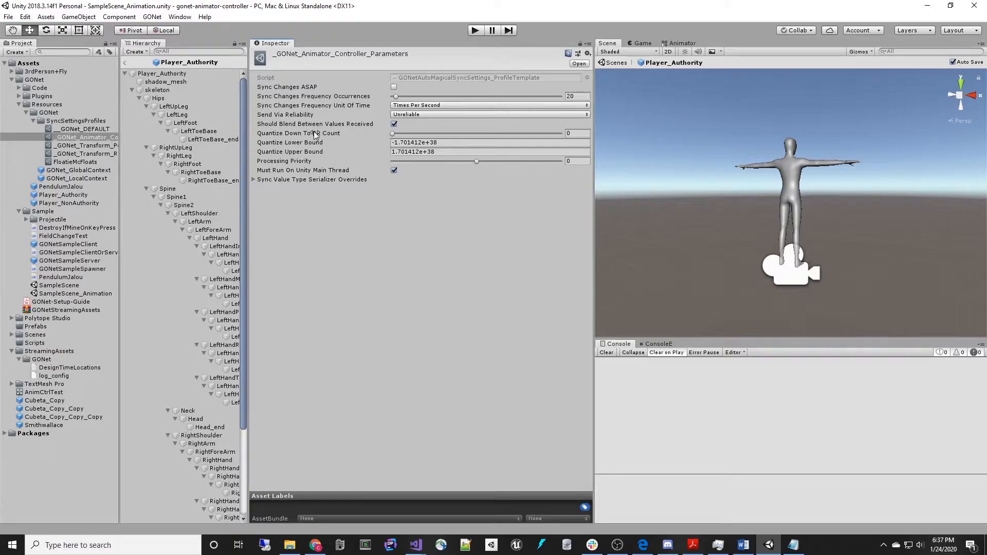
left_click(161, 73)
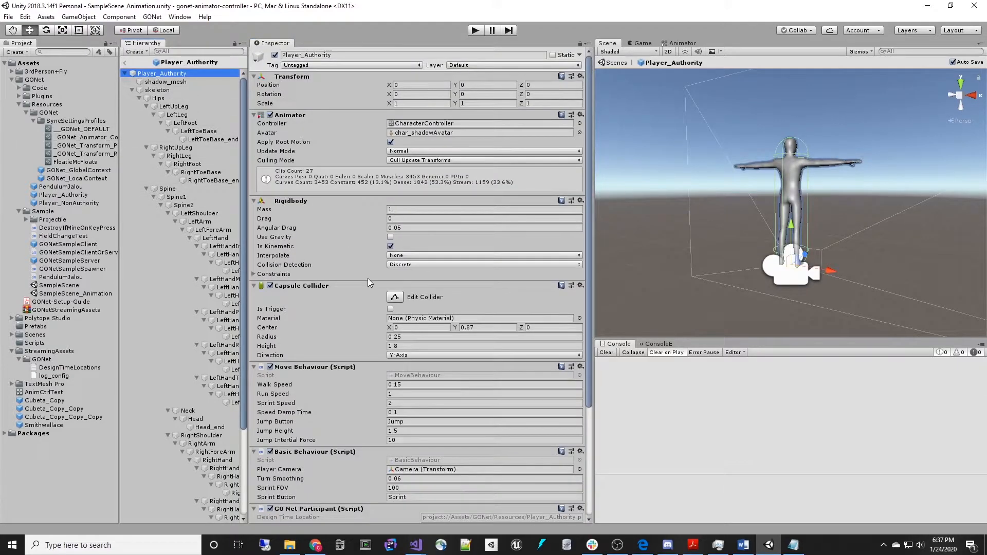
scroll(403, 318, "down", 5)
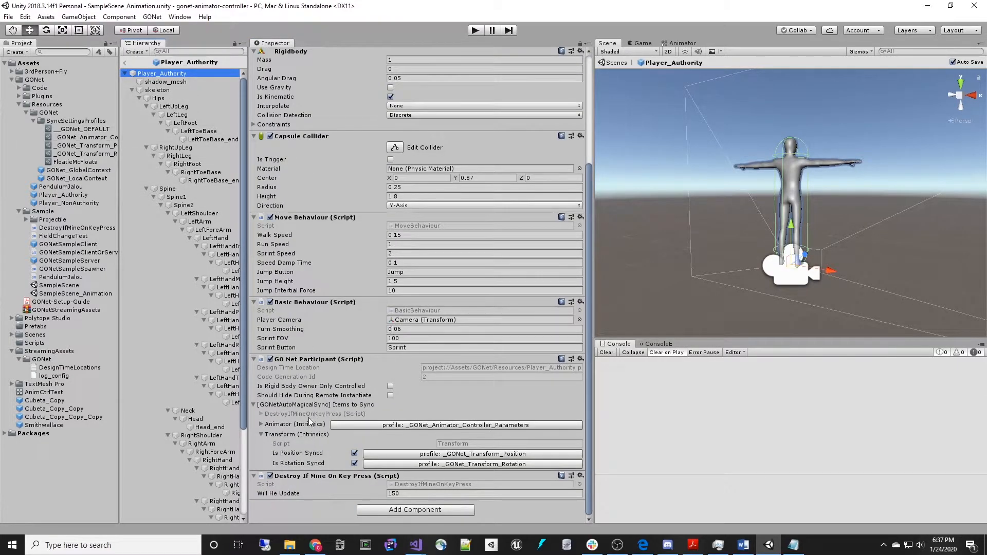
left_click(261, 424)
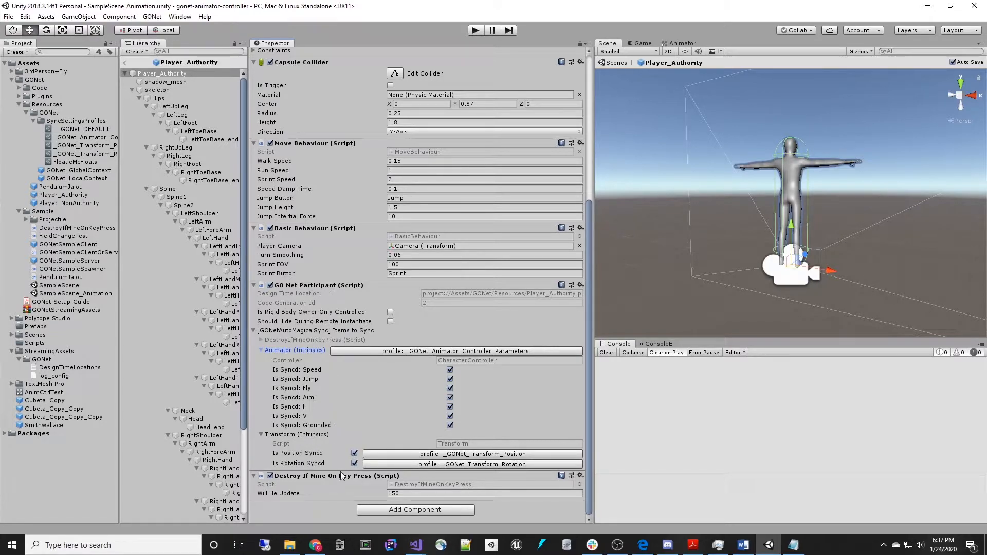
Turn off syncing of the Fly Animator parameter on Player_Authority, leaving position syncing enabled.
left_click(354, 453)
left_click(353, 453)
left_click(450, 388)
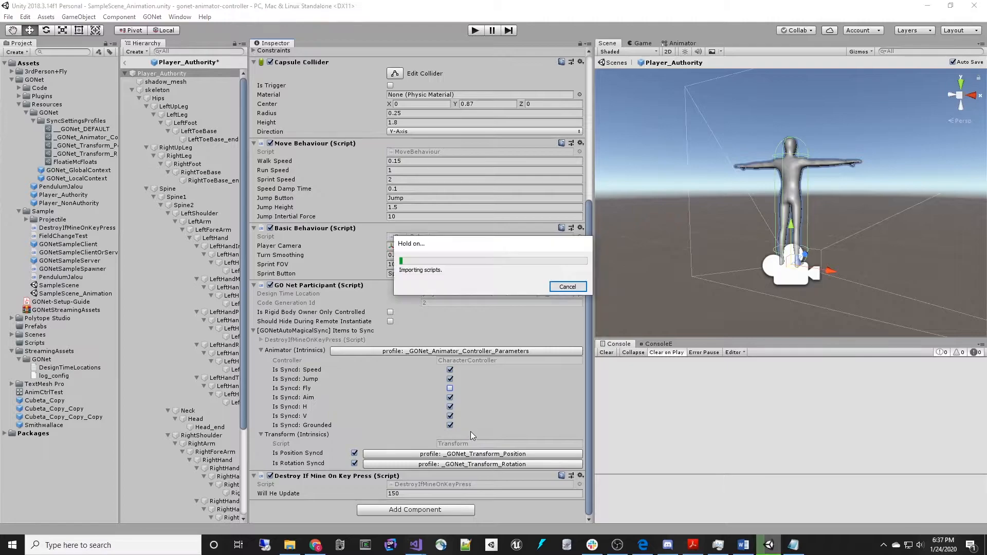
Reselect Player_Authority and expand GONet Participant's Animator (Intrinsics) list to check the Fly sync setting.
left_click(174, 74)
scroll(421, 420, "down", 1)
scroll(427, 416, "down", 3)
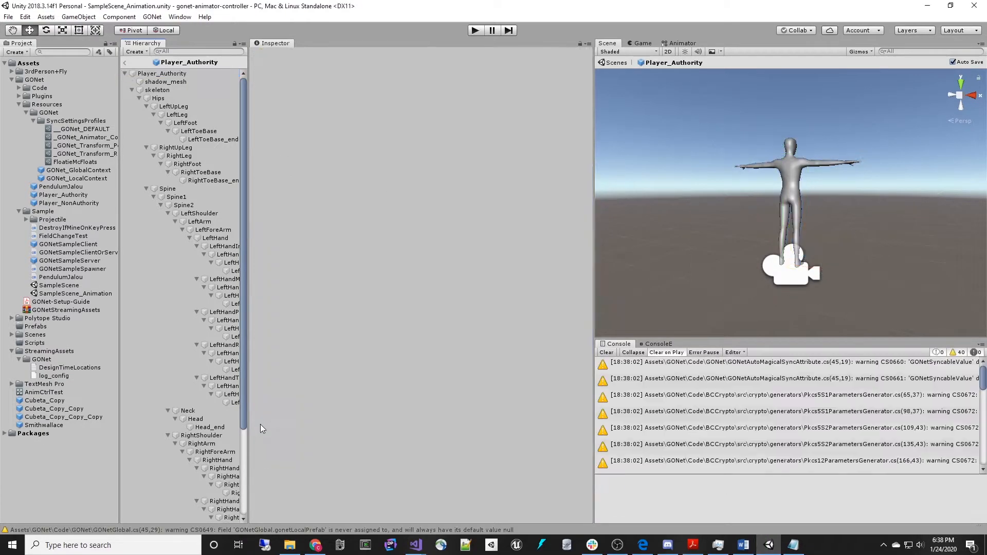
left_click(163, 73)
scroll(317, 448, "down", 3)
left_click(261, 424)
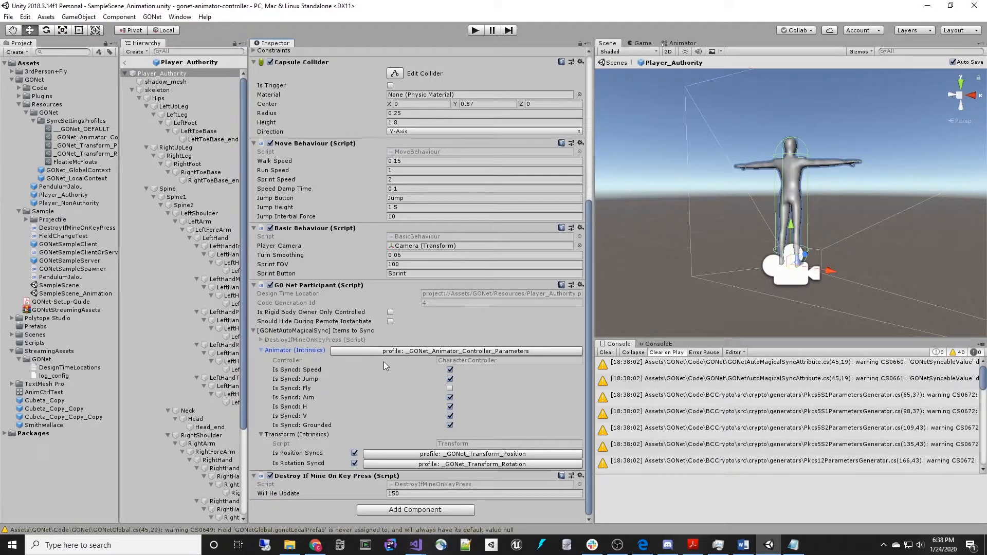
Open the CharacterController assigned to Player_Authority's Animator component and widen the Animator view.
scroll(449, 302, "up", 5)
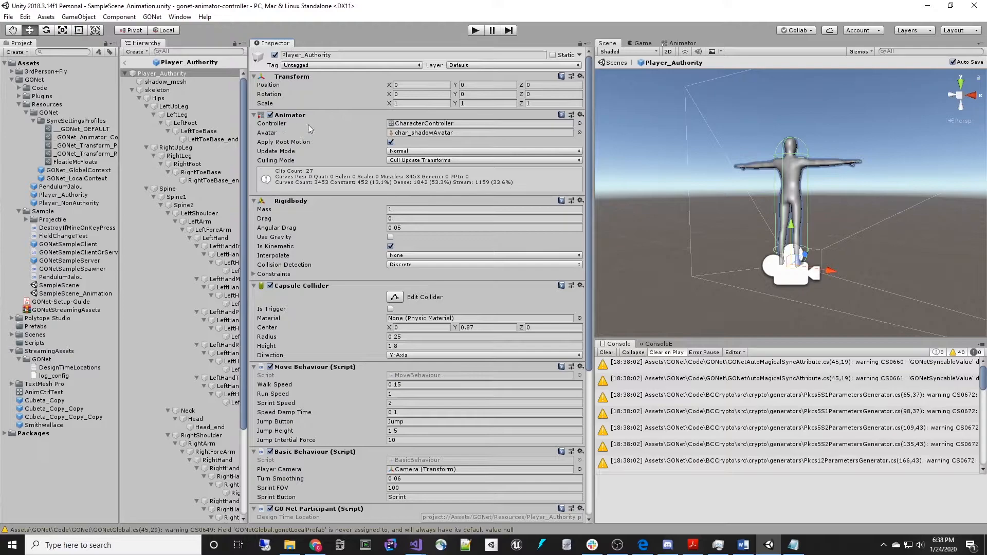
double_click(412, 125)
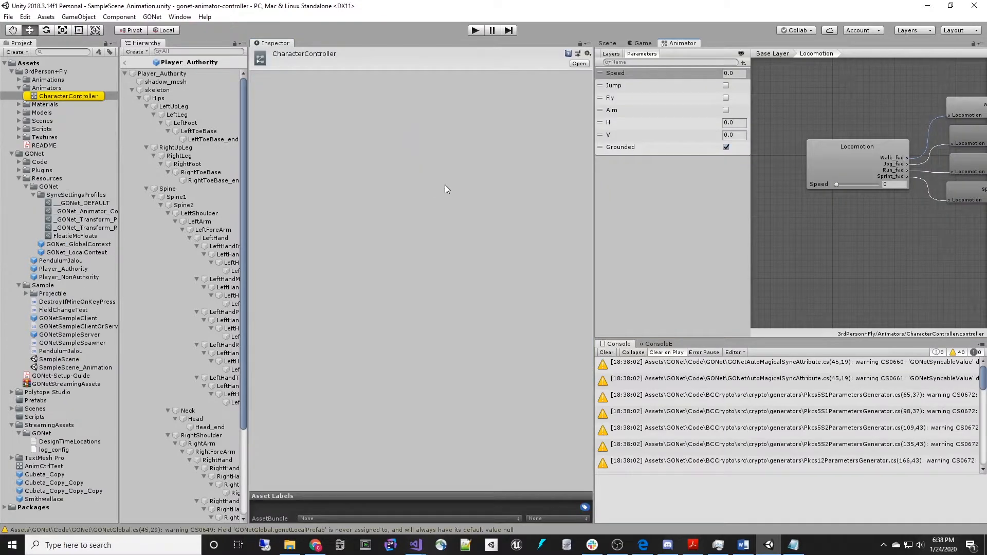
left_click_drag(593, 206, 381, 213)
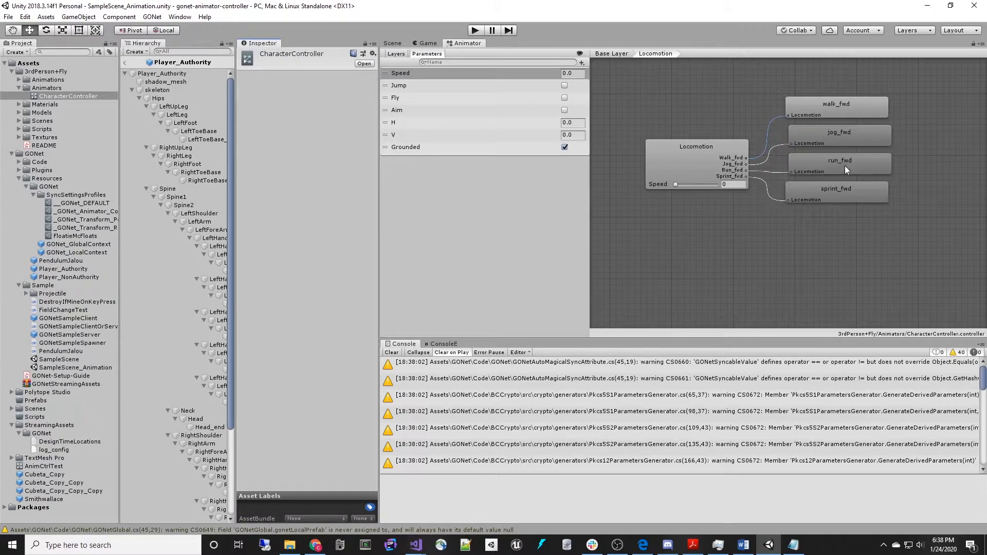
Step through CharacterController's Speed, Jump, Fly, Aim, H, V and Grounded parameters, and look briefly at its layers.
left_click(425, 86)
left_click(425, 96)
left_click(425, 110)
left_click(424, 122)
left_click(427, 134)
left_click(427, 148)
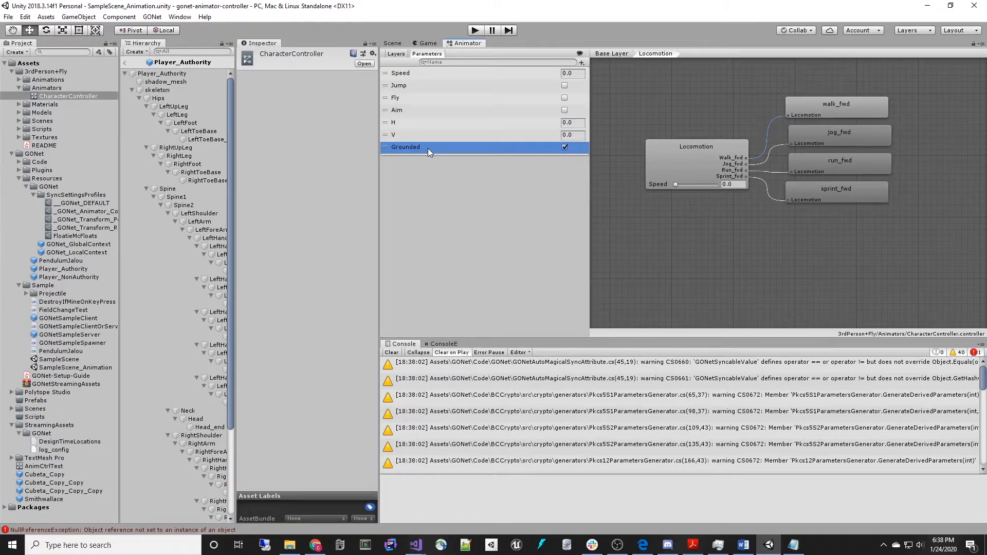
left_click(422, 111)
left_click(427, 98)
left_click(429, 86)
left_click(431, 73)
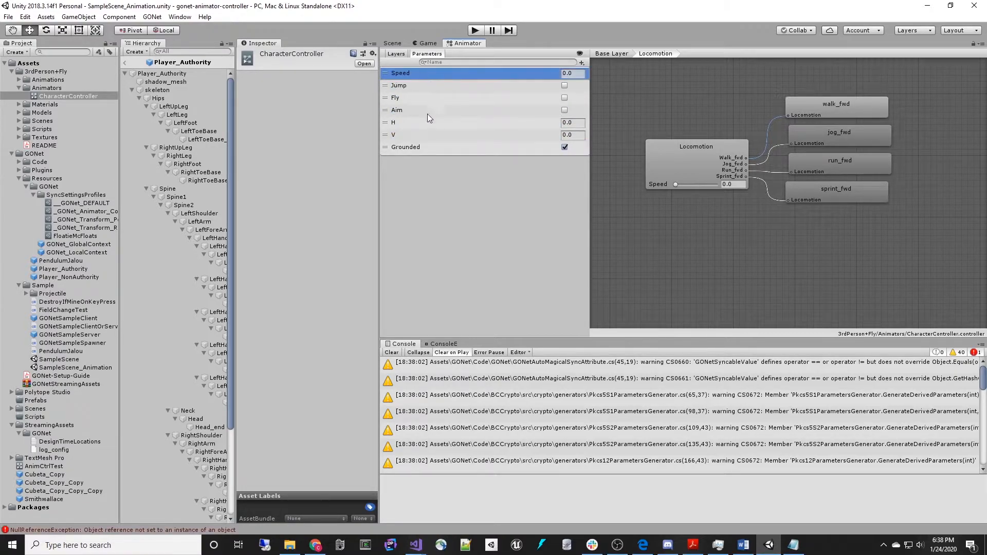
left_click(398, 54)
left_click(427, 54)
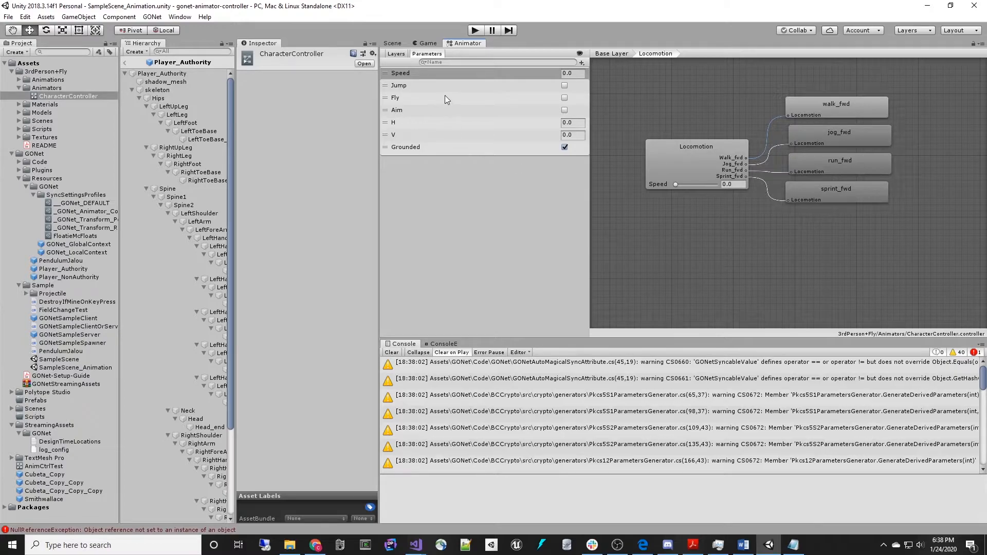
left_click(416, 86)
left_click(417, 100)
left_click(417, 112)
left_click(418, 124)
left_click(418, 137)
left_click(416, 147)
left_click(406, 73)
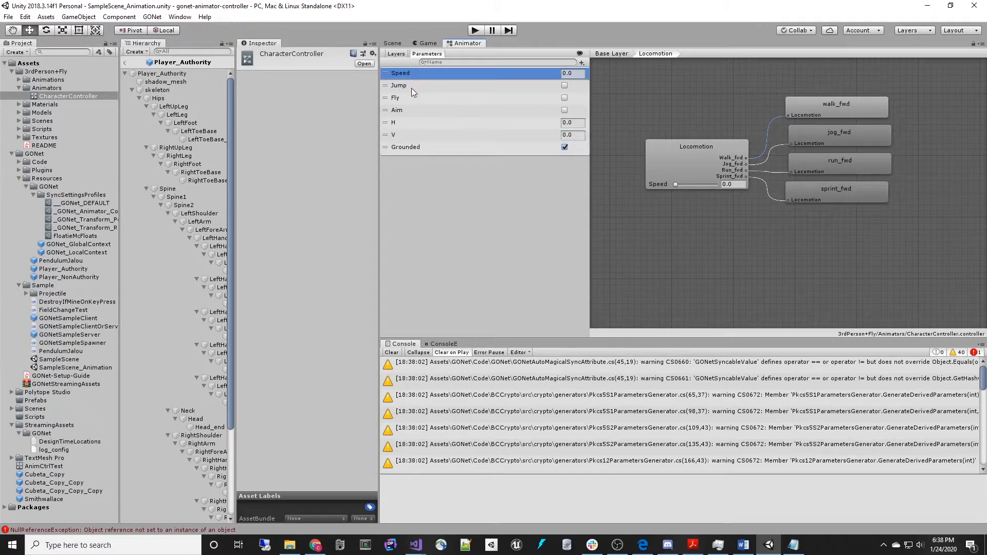
left_click(411, 87)
left_click(411, 98)
left_click(411, 111)
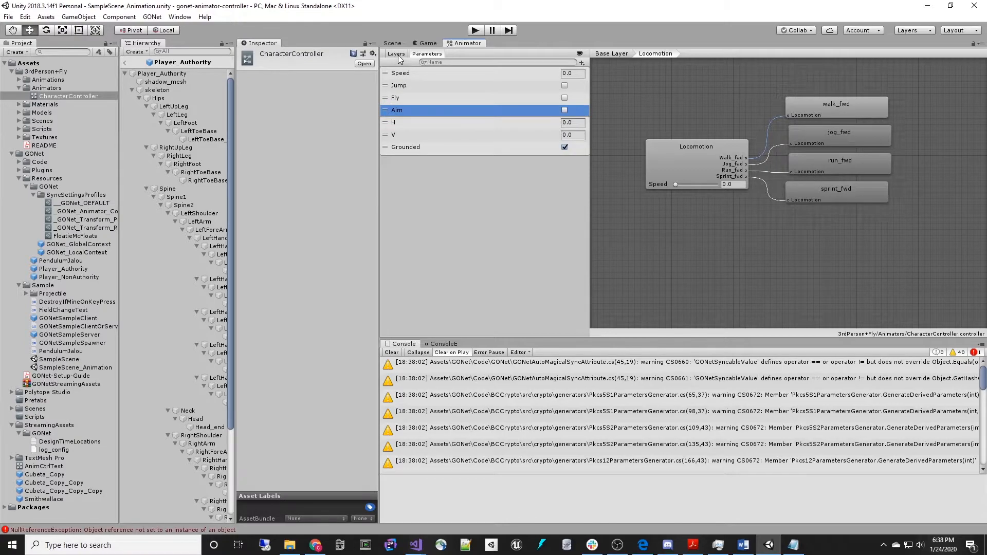
Reselect Player_Authority, widen the Inspector, and compare GONet Participant's synced Animator items with the controller's parameters.
left_click(152, 74)
scroll(311, 247, "down", 5)
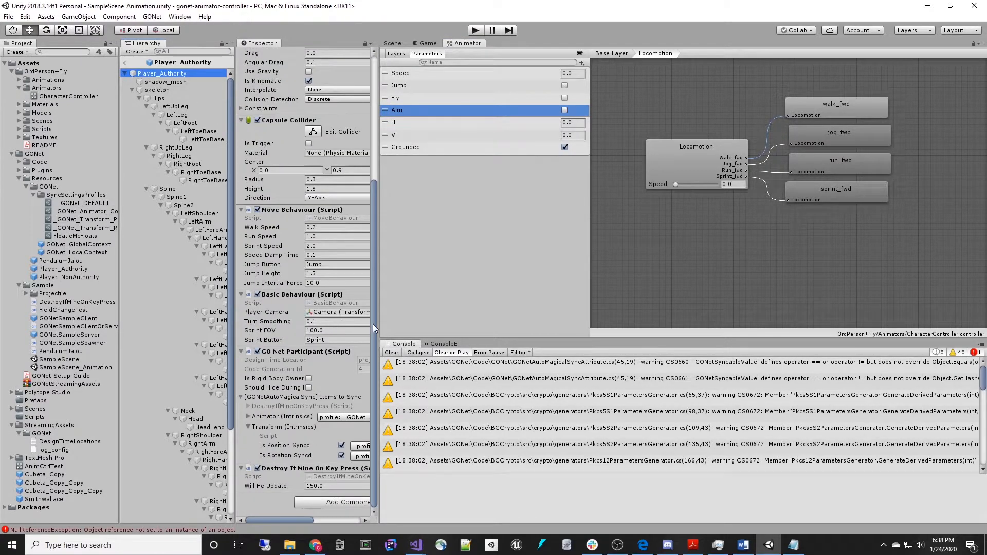
left_click_drag(377, 324, 489, 324)
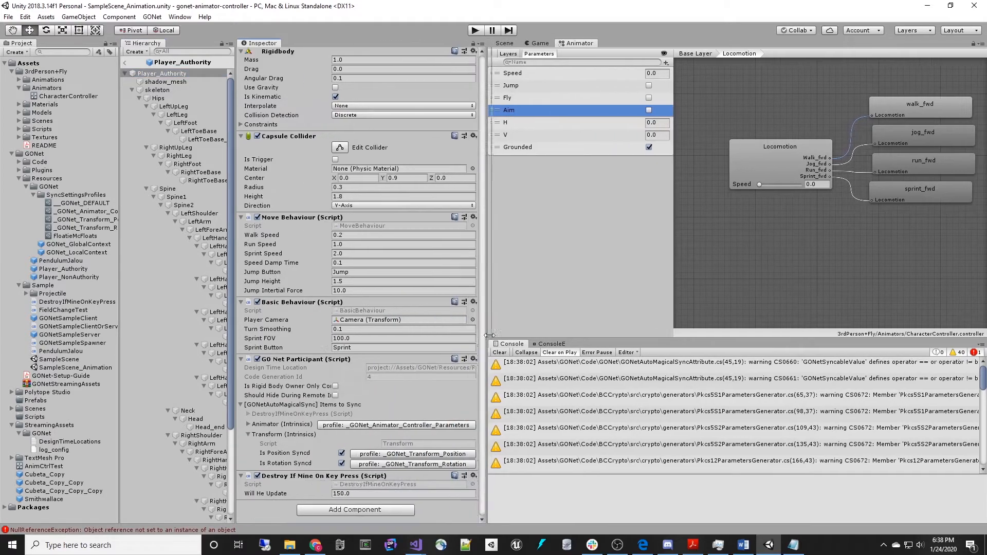
left_click(248, 424)
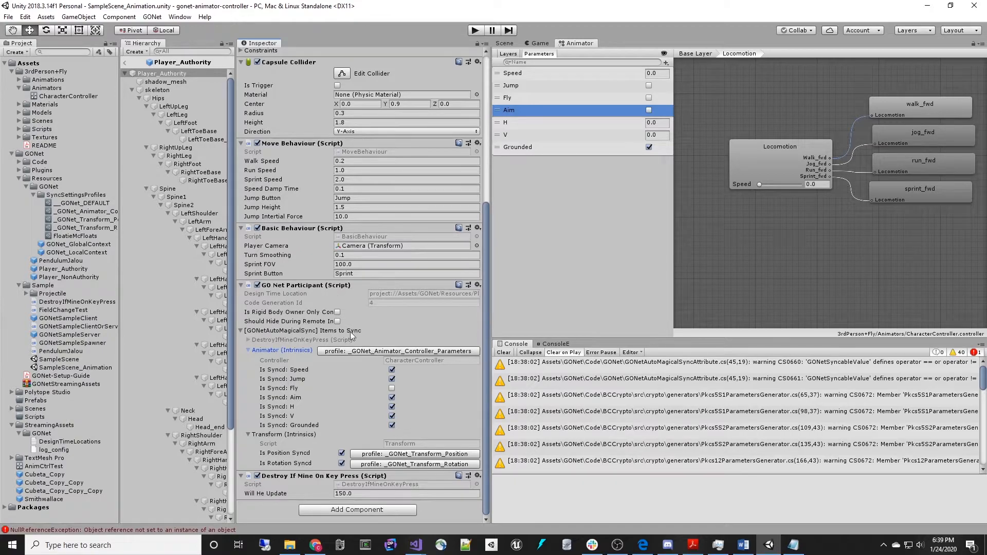
scroll(346, 326, "up", 6)
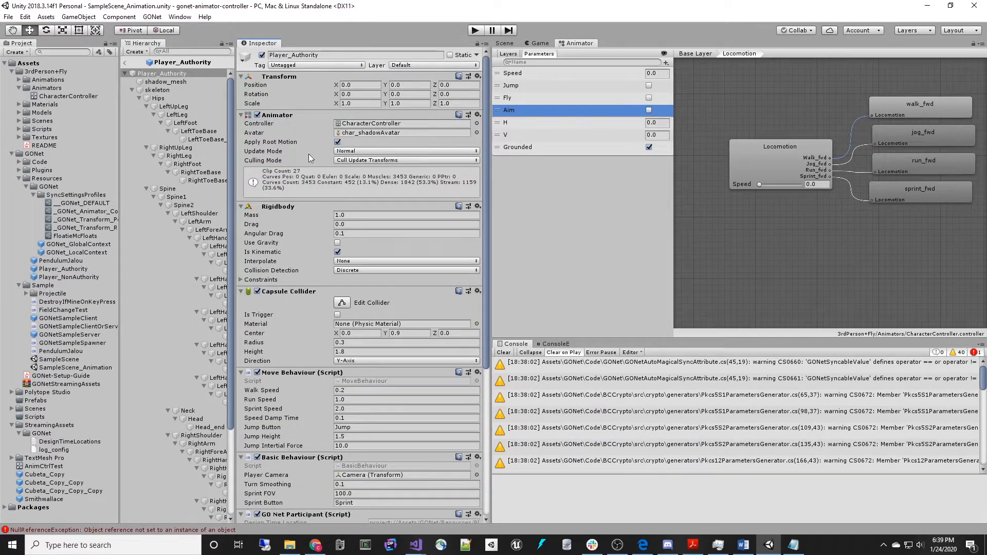
scroll(322, 266, "down", 7)
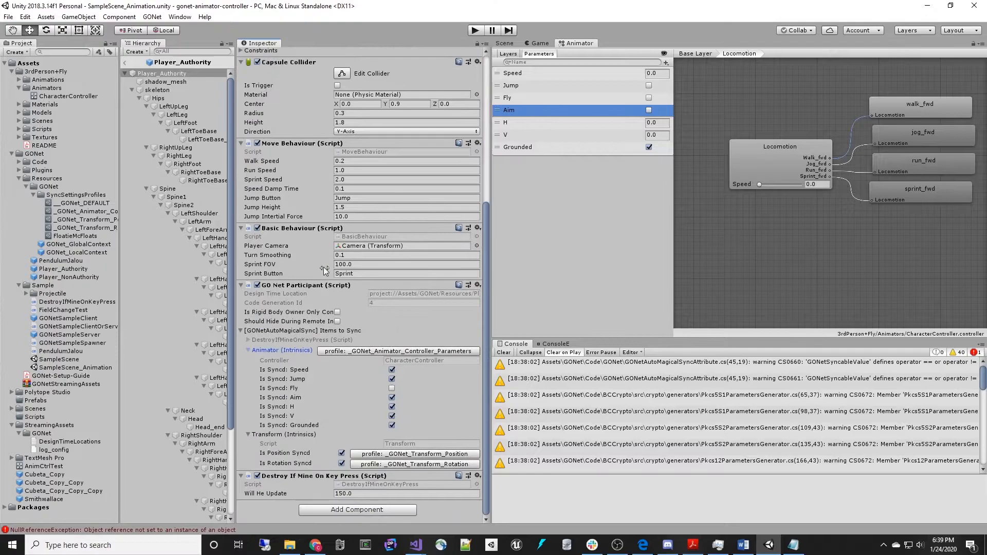
Turn off syncing of the Aim Animator parameter, and reopen Player_Authority's Animator (Intrinsics) list to check it.
left_click(391, 397)
left_click(137, 75)
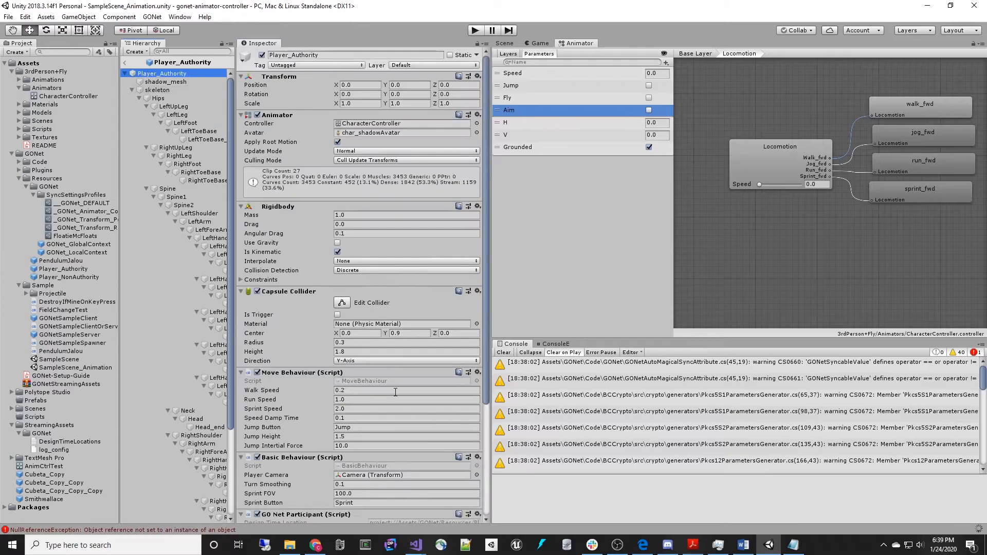
scroll(378, 404, "down", 5)
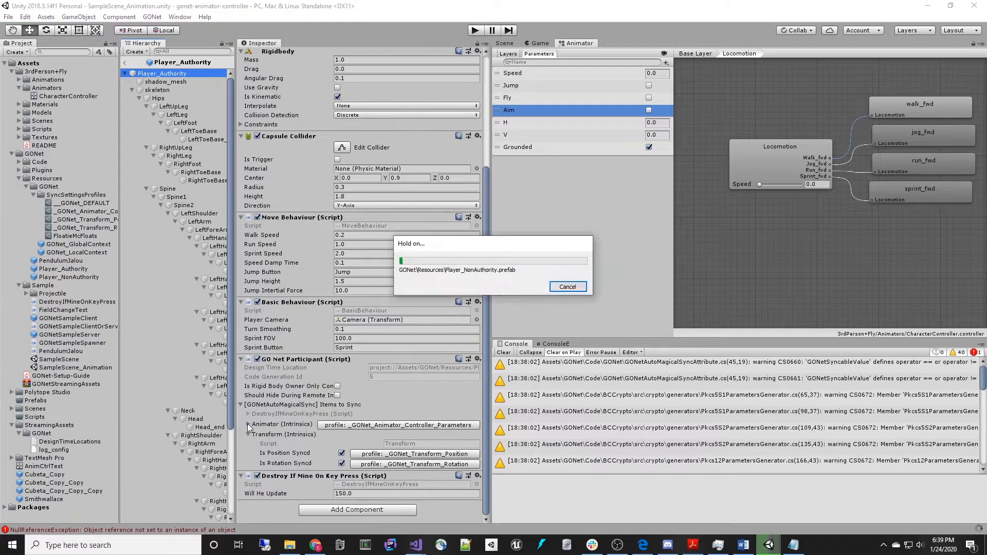
left_click(148, 75)
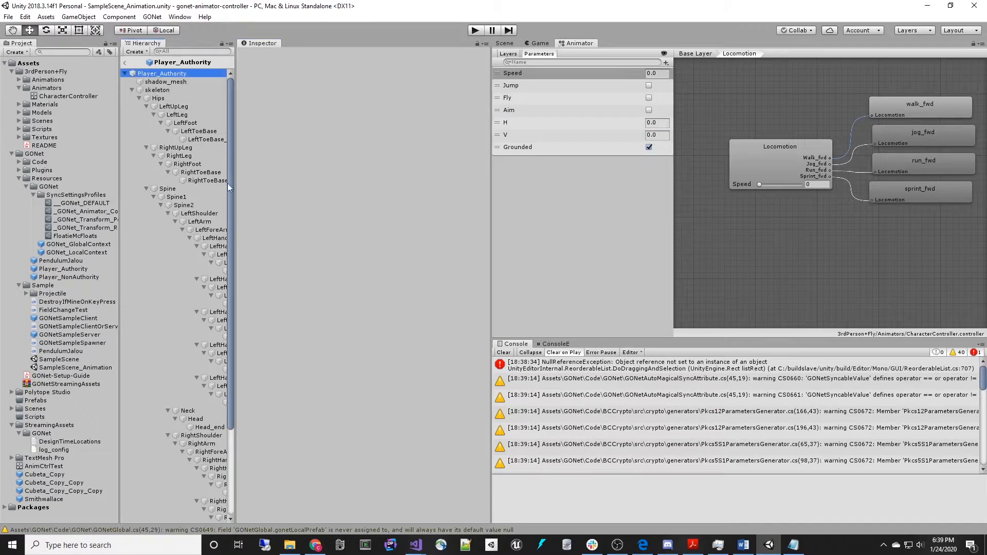
left_click(247, 424)
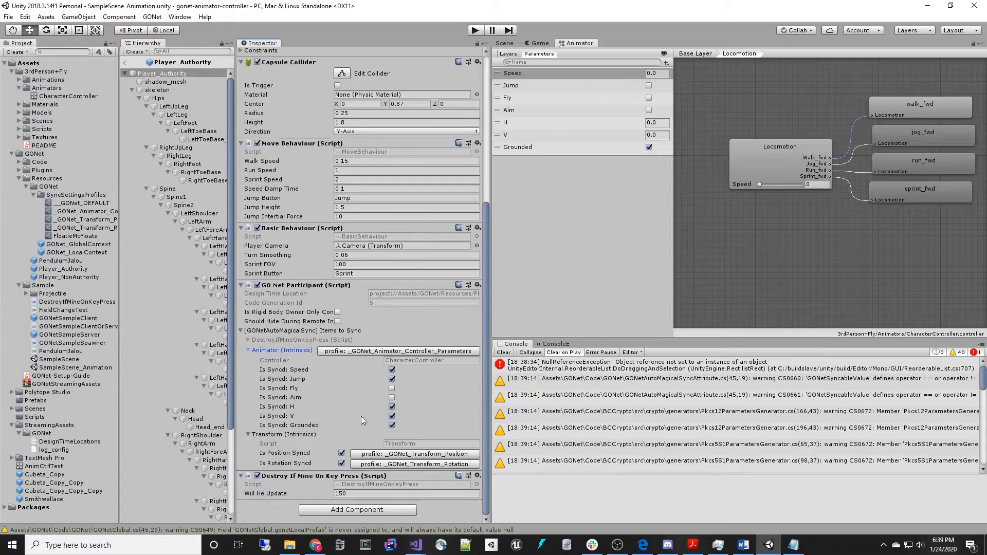
Turn syncing of the Aim parameter back on, then reselect Player_Authority and expand its synced Animator parameters.
left_click(145, 73)
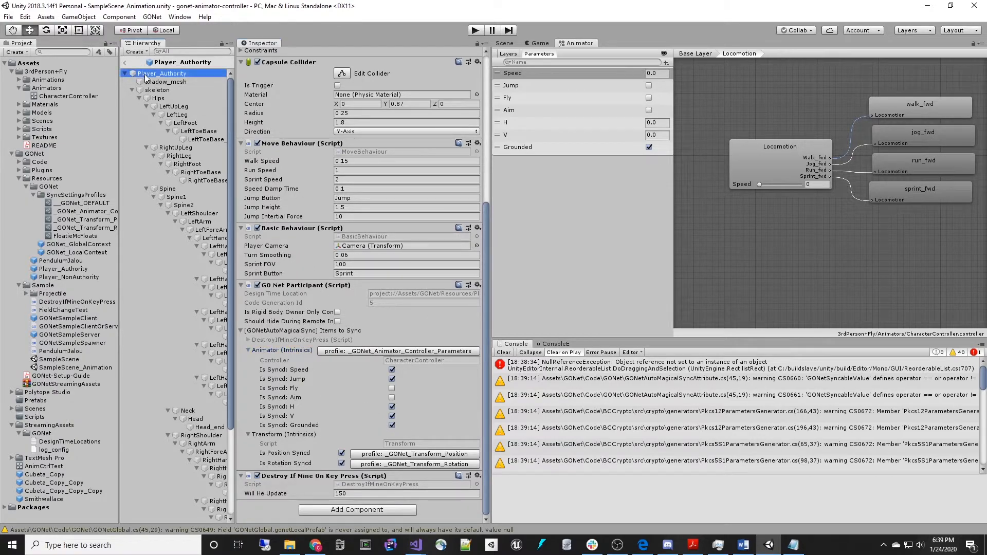
left_click(392, 398)
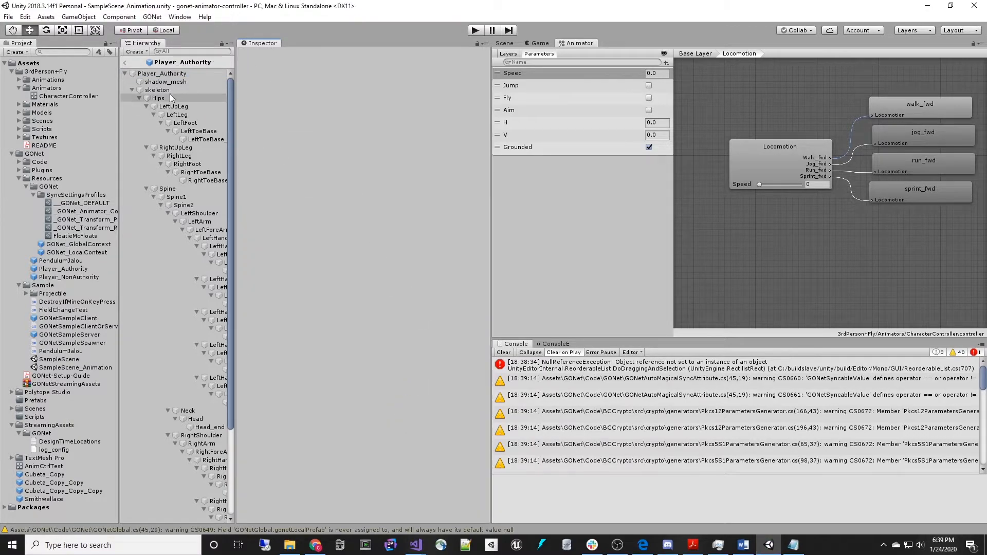
left_click(162, 75)
scroll(418, 430, "down", 5)
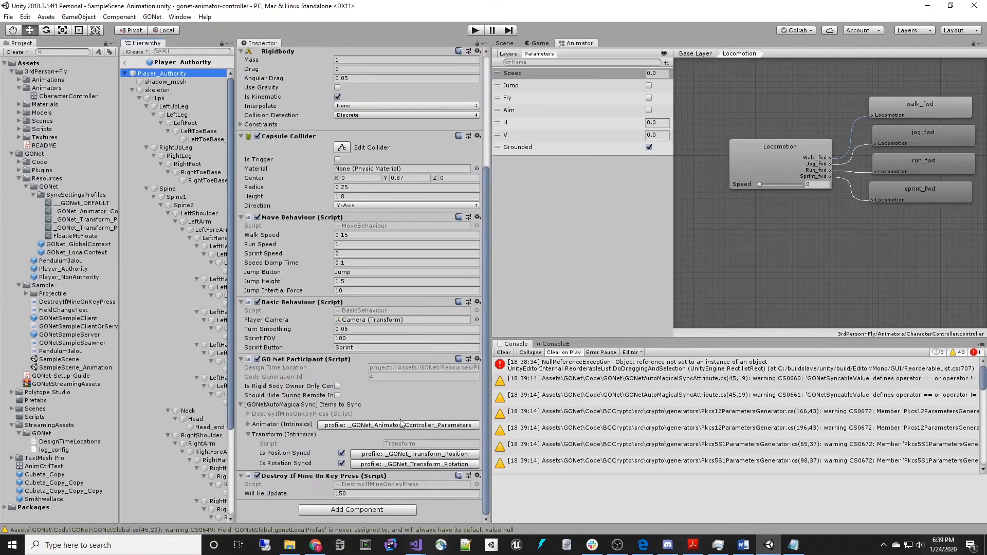
left_click(247, 424)
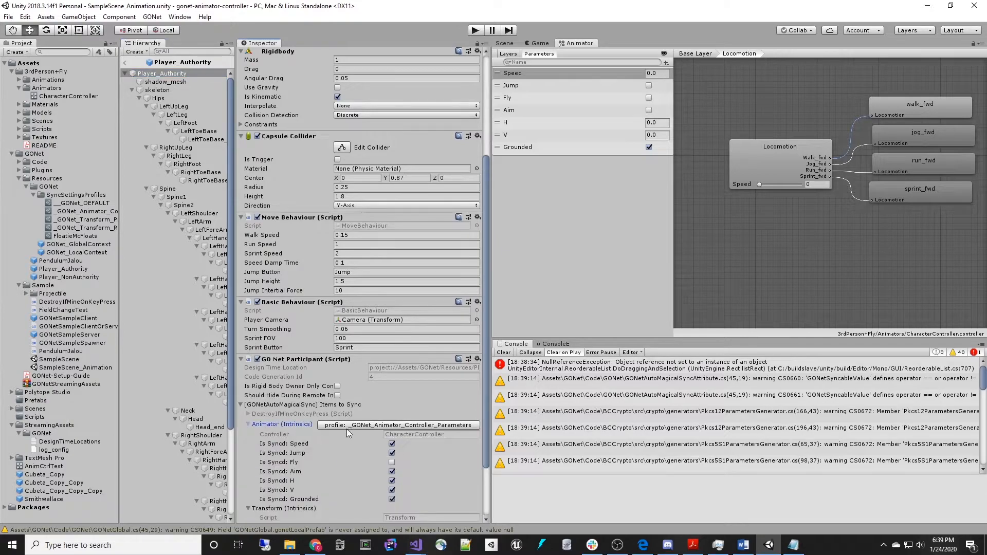
Turn on syncing of the Fly Animator parameter, then reselect Player_Authority and expand its synced Animator parameters.
scroll(359, 421, "down", 2)
left_click(393, 389)
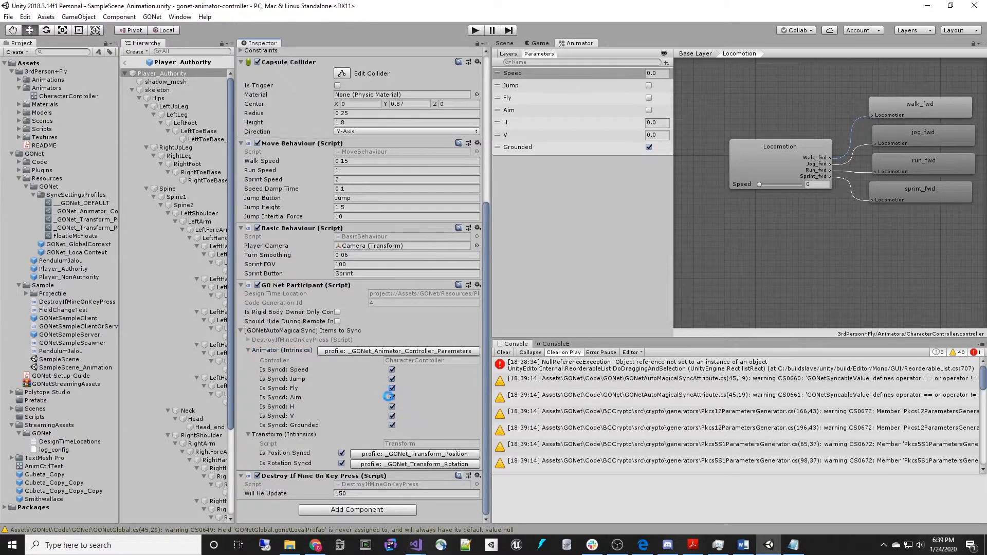
left_click(160, 74)
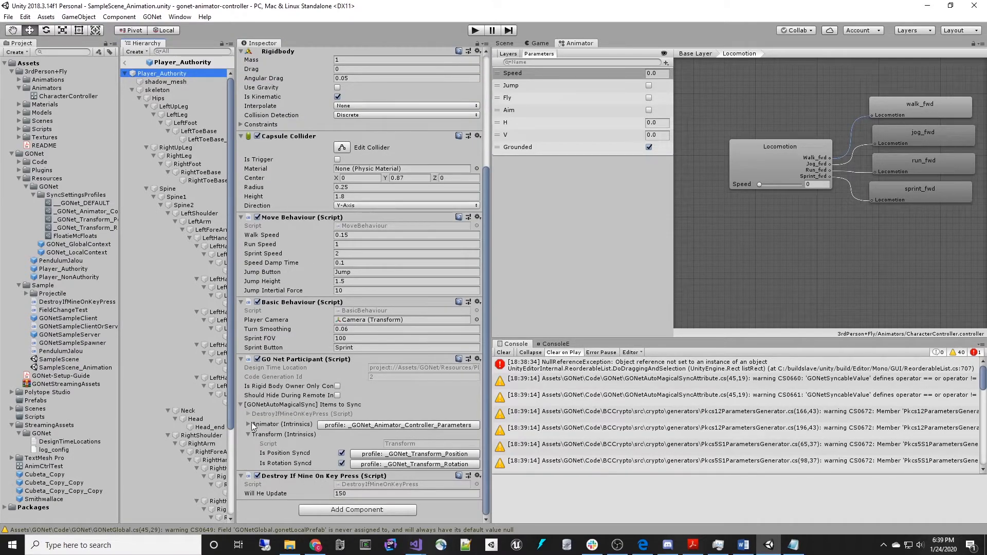
left_click(249, 424)
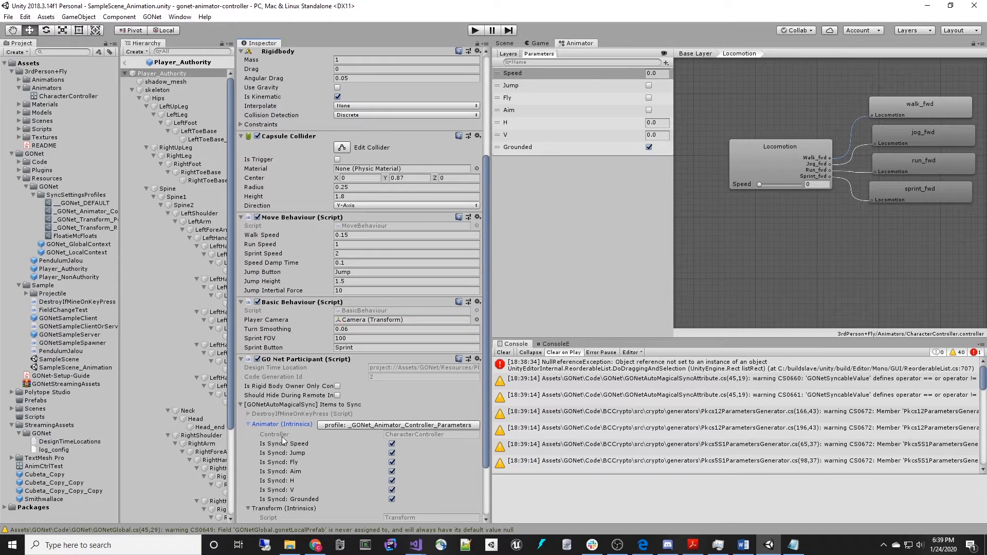
Review Player_Authority's Animator component against its synced GONet Participant parameters, then leave the prefab and return to SampleScene_Animation.
scroll(329, 425, "down", 3)
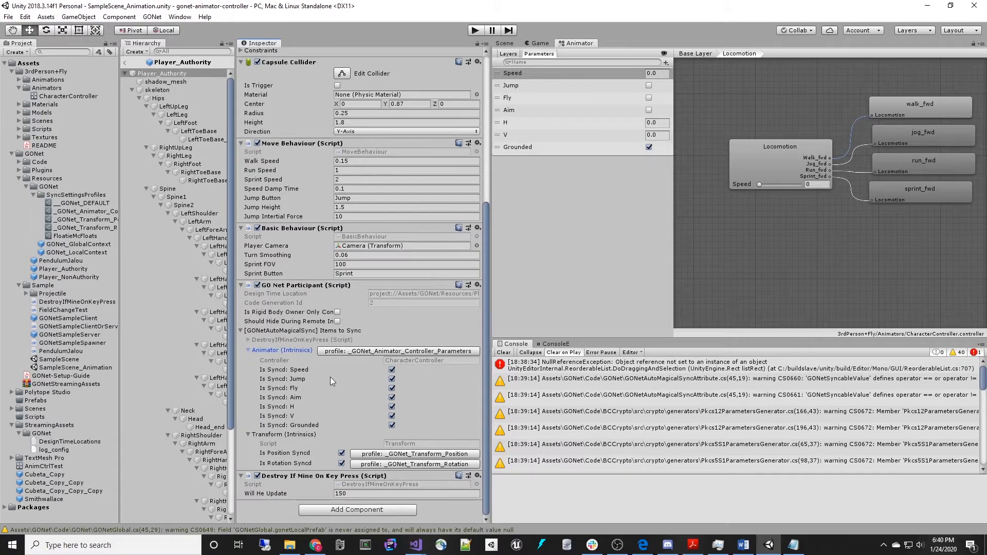
scroll(288, 274, "up", 9)
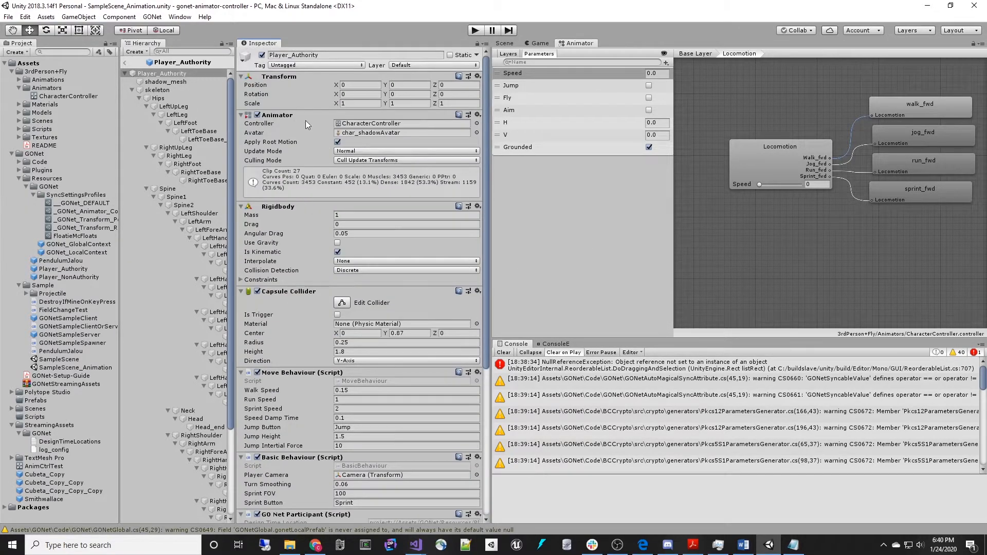
scroll(345, 449, "down", 9)
scroll(386, 411, "up", 9)
scroll(366, 356, "down", 9)
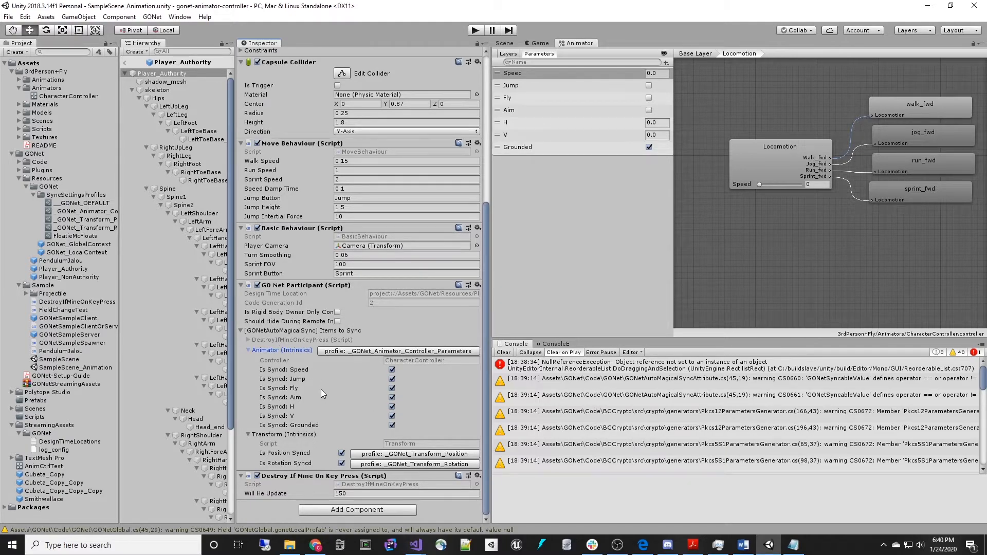
scroll(321, 389, "up", 10)
left_click(125, 65)
left_click(125, 64)
left_click(404, 282)
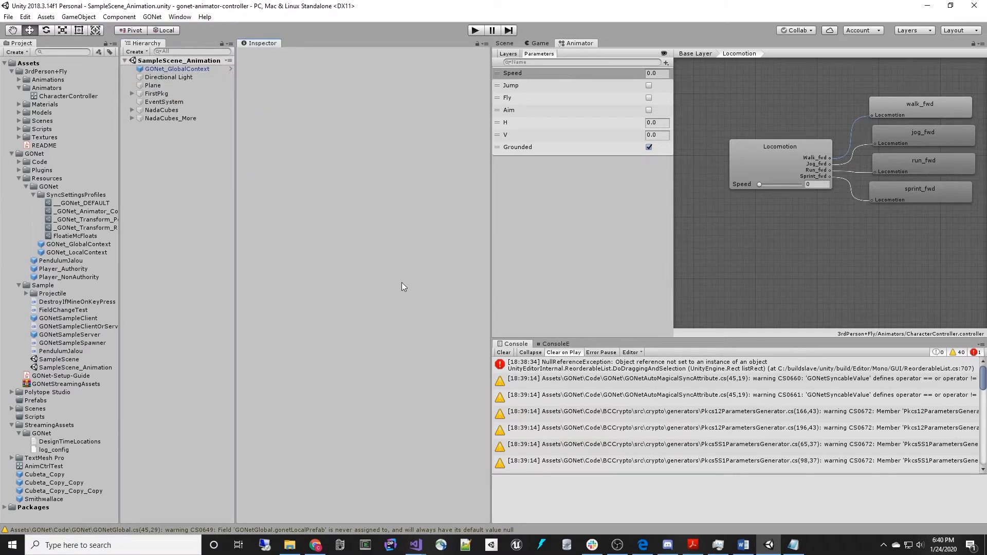
Switch to File Explorer's gonet-animator-controller_Build folder and launch the server with Start_SERVER.bat, accepting its configuration.
left_click(290, 545)
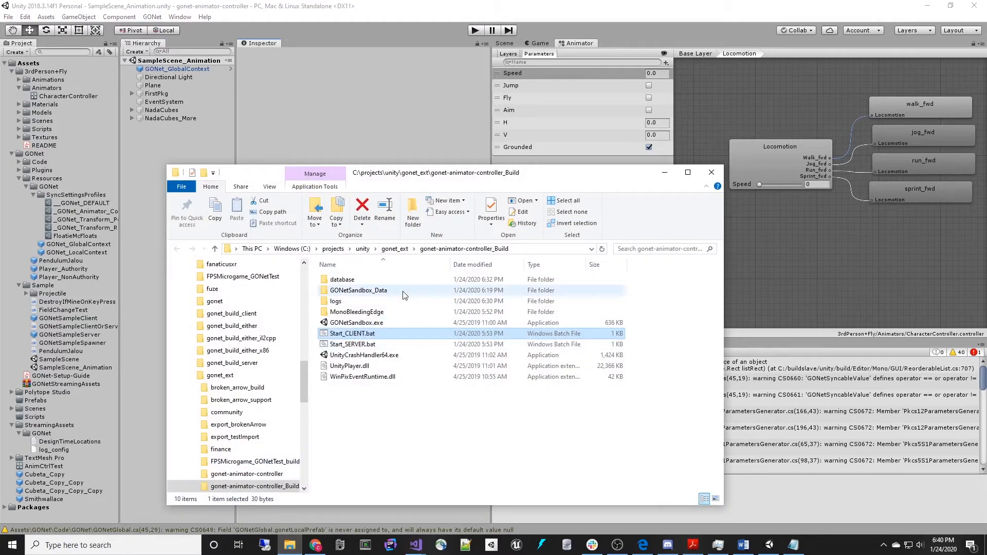
left_click(355, 345)
double_click(355, 345)
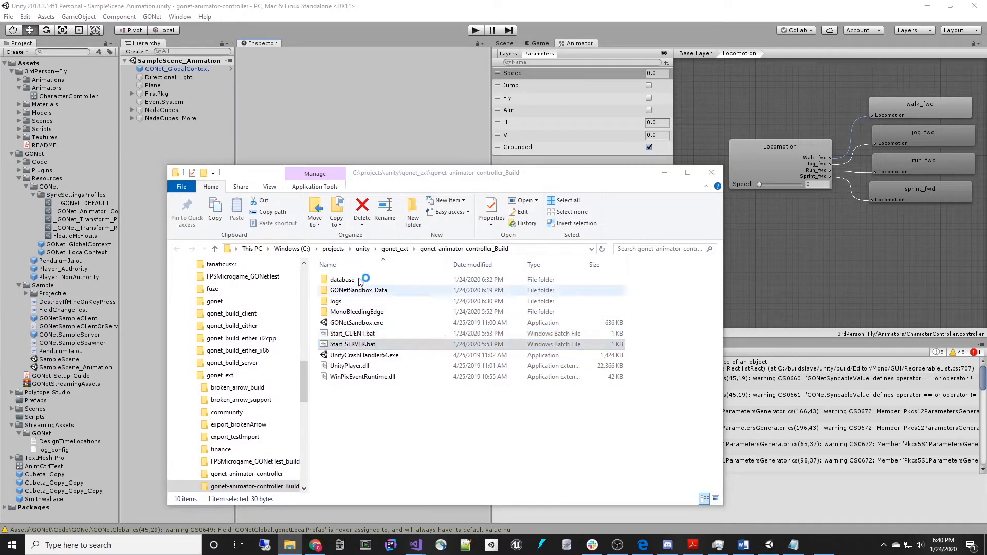
left_click(537, 374)
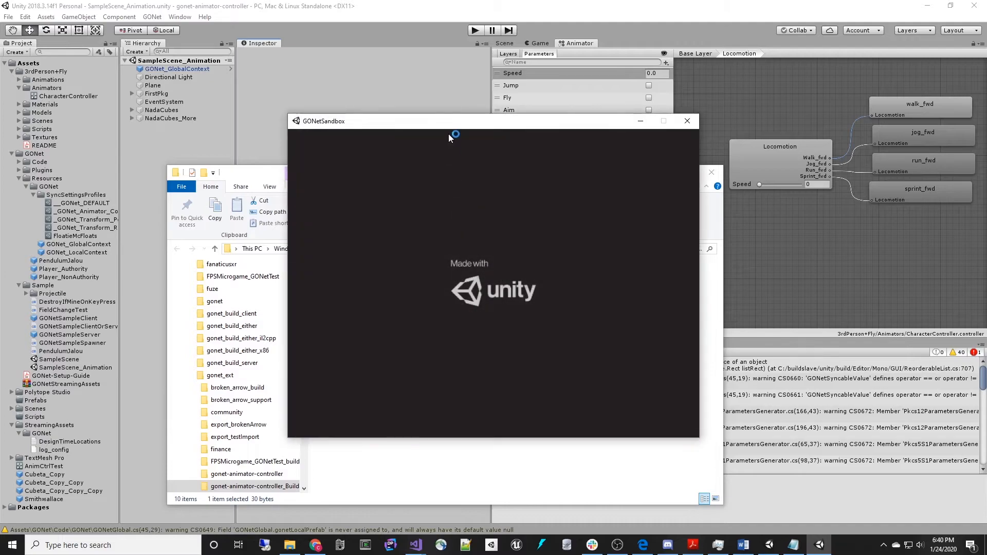
Launch the client with Start_CLIENT.bat at 800 x 600 windowed, place its window beside the server's, and minimize File Explorer.
left_click_drag(531, 173, 722, 193)
double_click(565, 354)
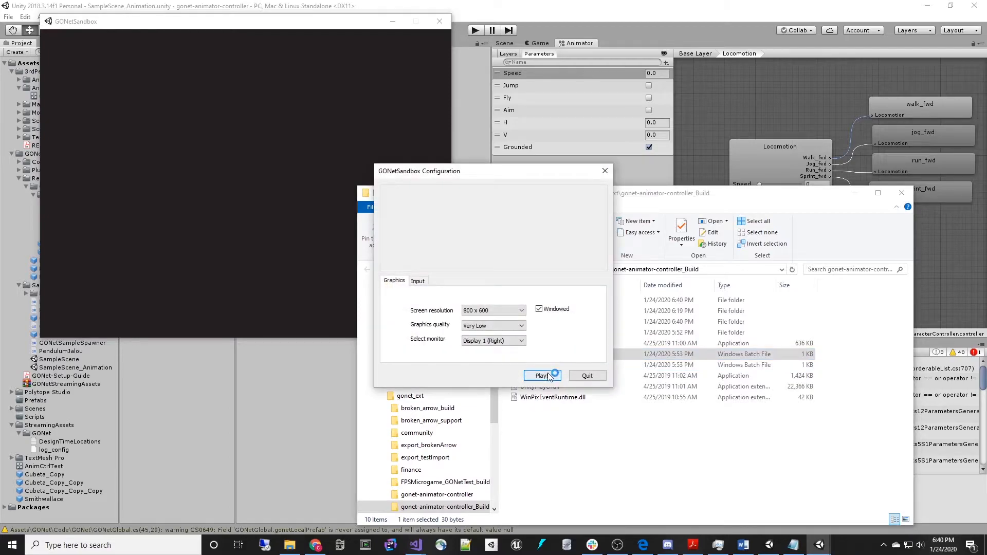
left_click(555, 375)
left_click_drag(555, 125, 778, 84)
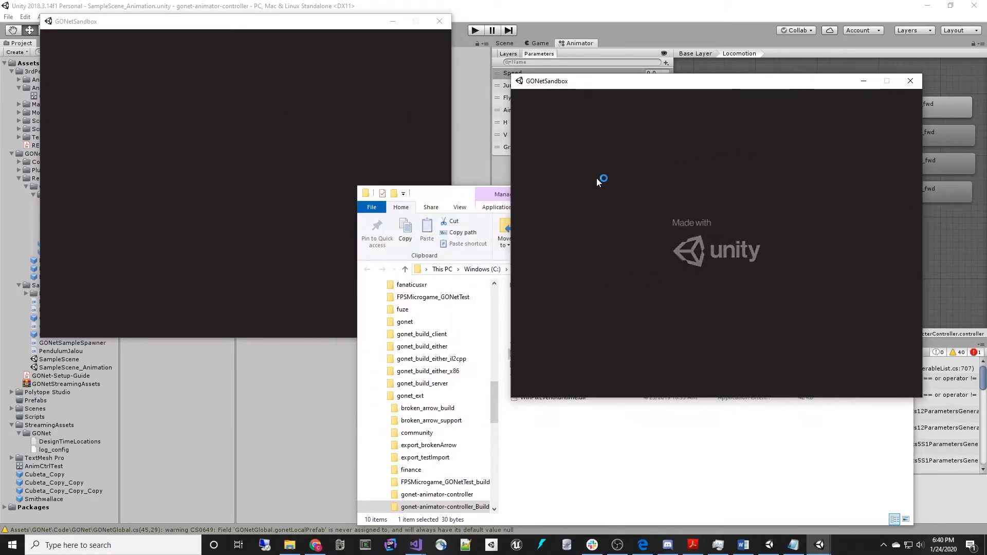
left_click(429, 193)
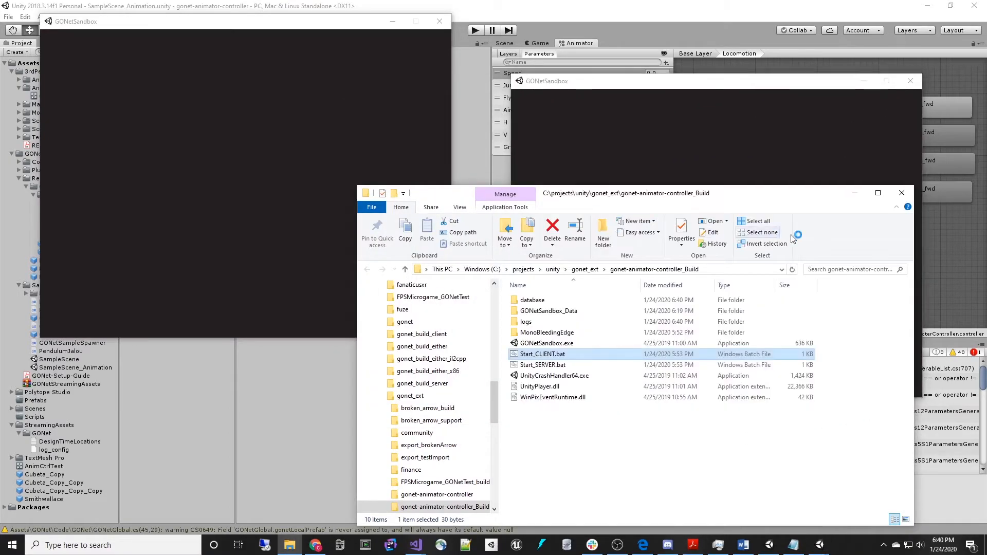
left_click(855, 194)
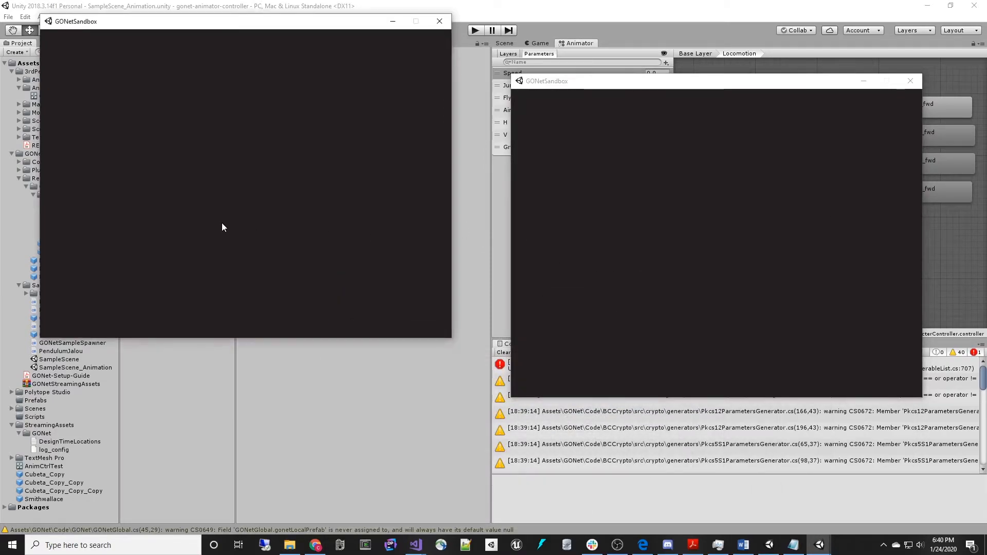
Switch to Visual Studio and examine the LeftAlt and P key condition in GONetSampleSpawner's Update method.
key("alt+Tab")
key("alt+Tab")
key("alt+Tab")
key("alt+Tab")
key("alt+Tab")
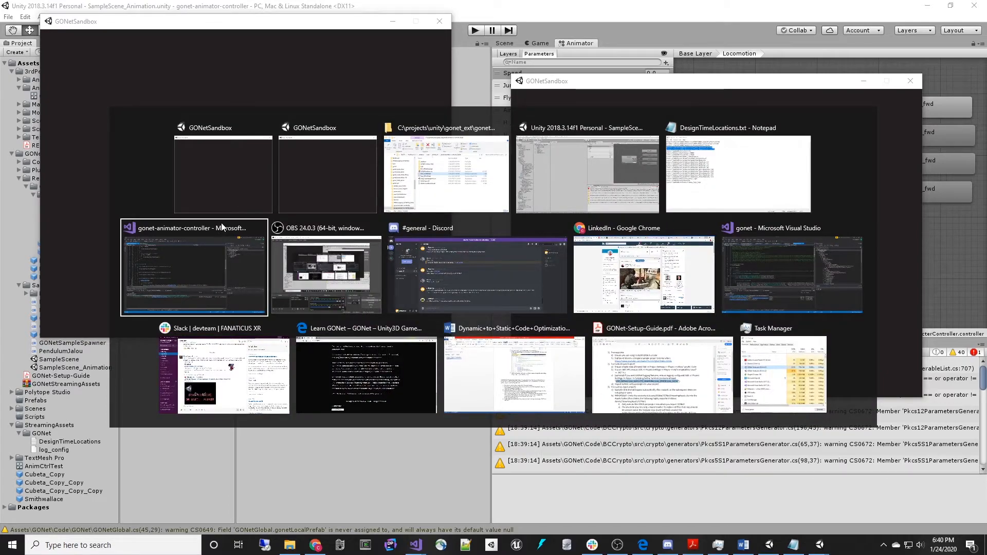
scroll(359, 205, "down", 4)
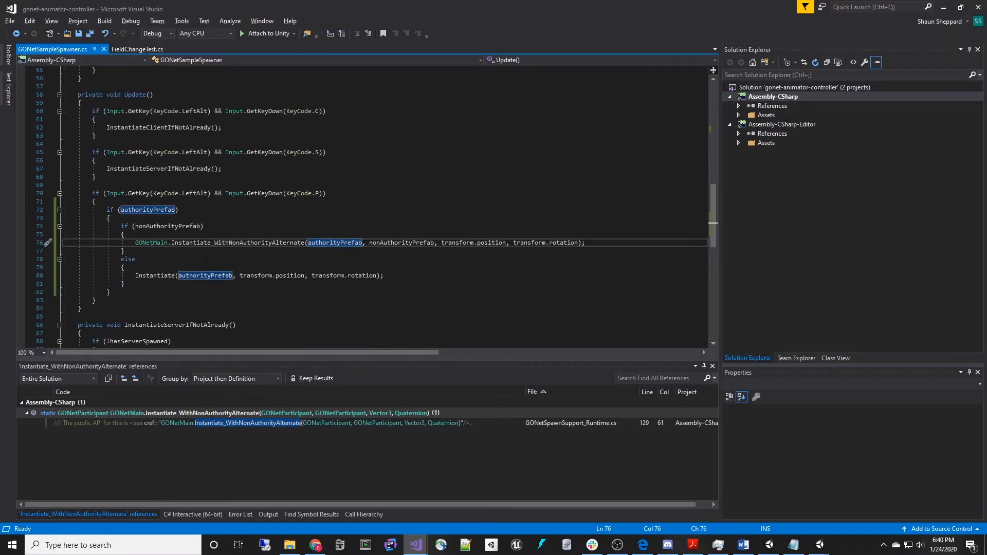
left_click(195, 194)
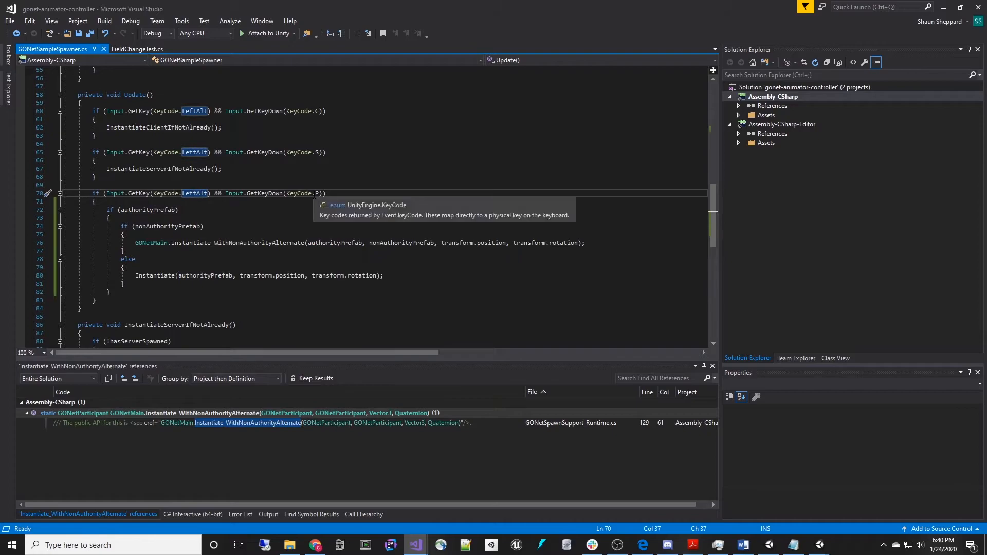
left_click(316, 195)
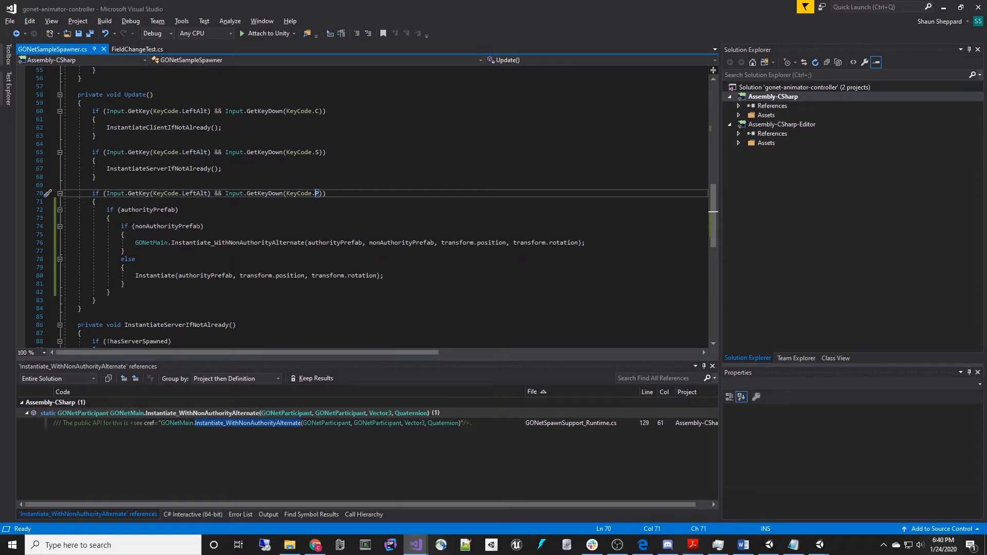
Examine the authorityPrefab and nonAuthorityPrefab checks and the arguments of the Instantiate_WithNonAuthorityAlternate call.
left_click(139, 209)
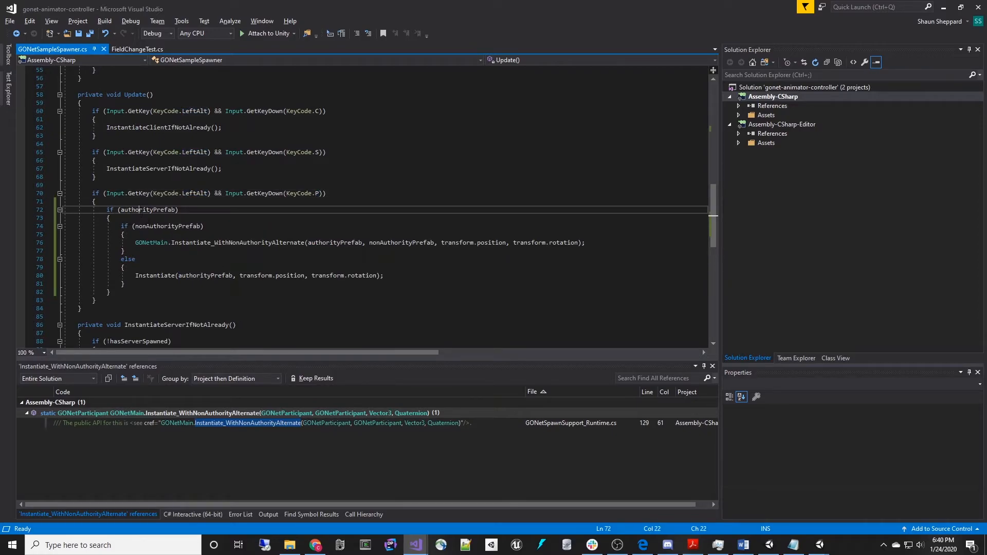
left_click(146, 227)
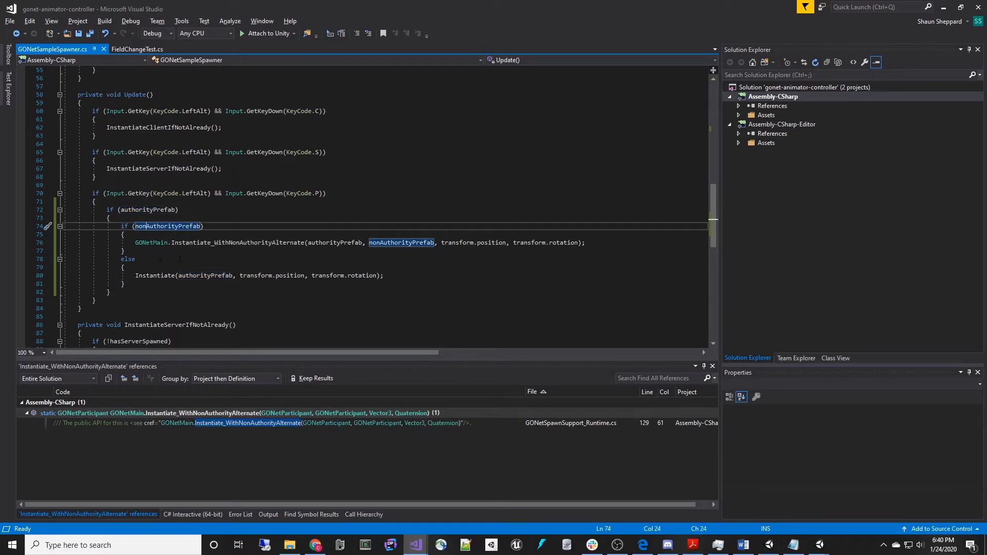
left_click_drag(135, 243, 587, 243)
left_click(587, 244)
left_click(324, 242)
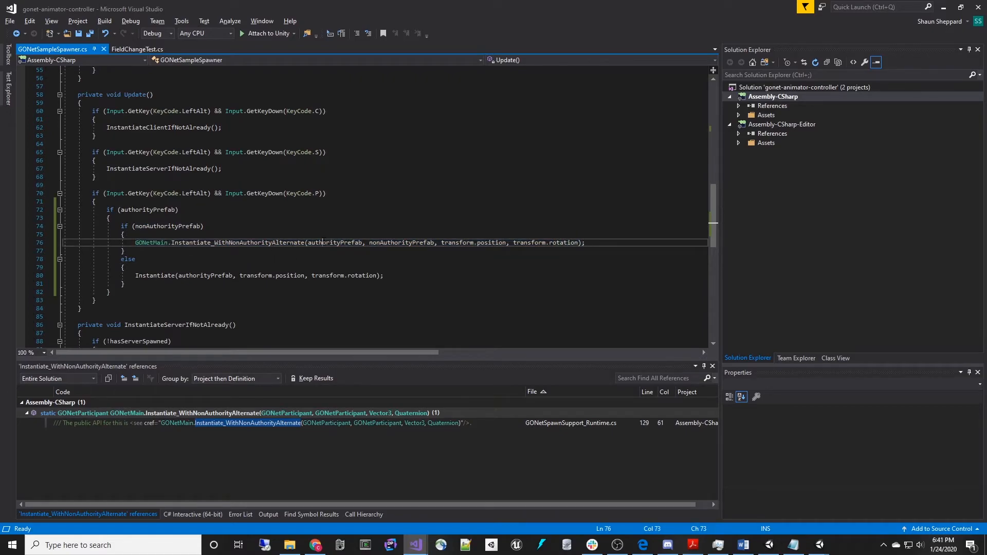
left_click(405, 242)
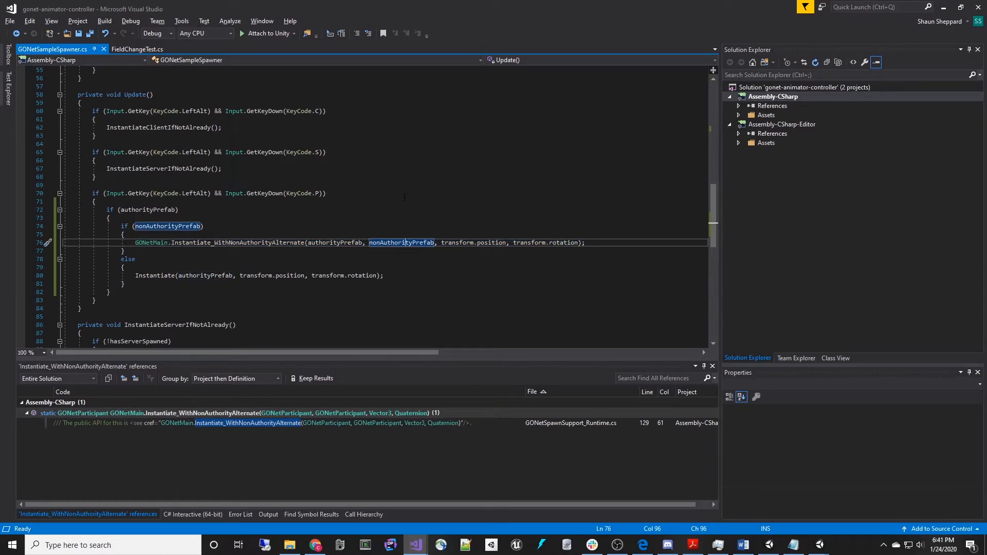
Switch to Unity and inspect GONet_GlobalContext's Authority Prefab and Non Authority Prefab assignments, locating the non-authority prefab in the project.
key("alt+Tab")
key("alt+Tab")
key("alt+Tab")
key("alt+Tab")
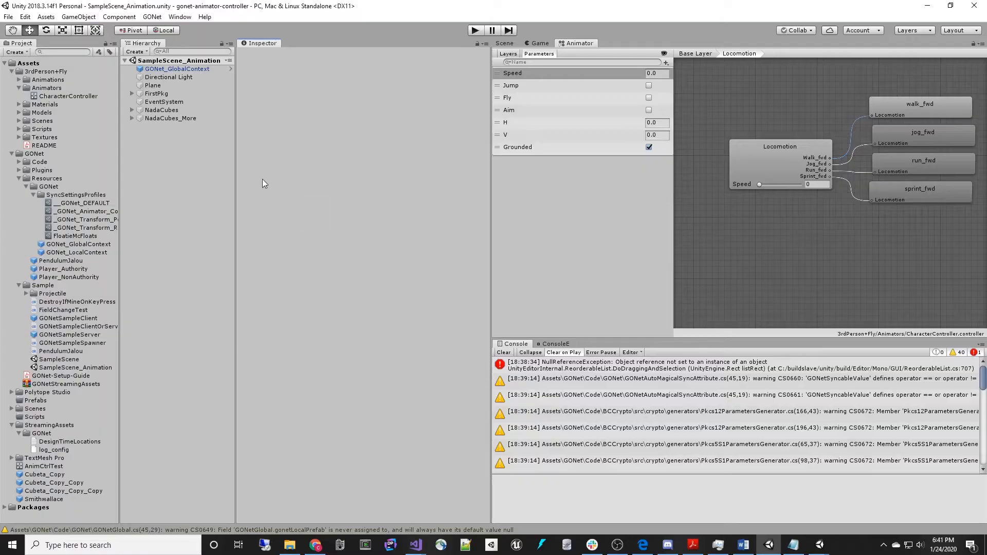
left_click(161, 71)
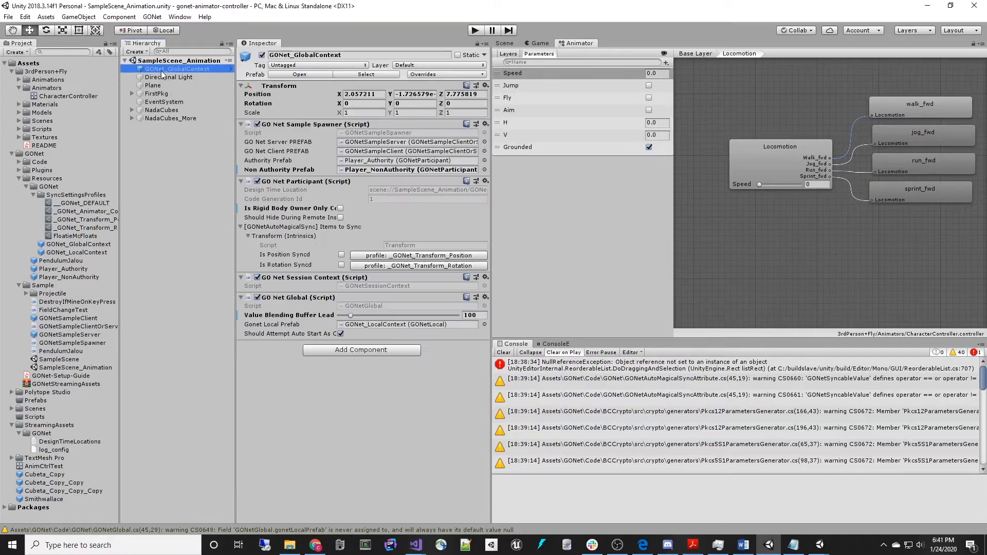
left_click(365, 169)
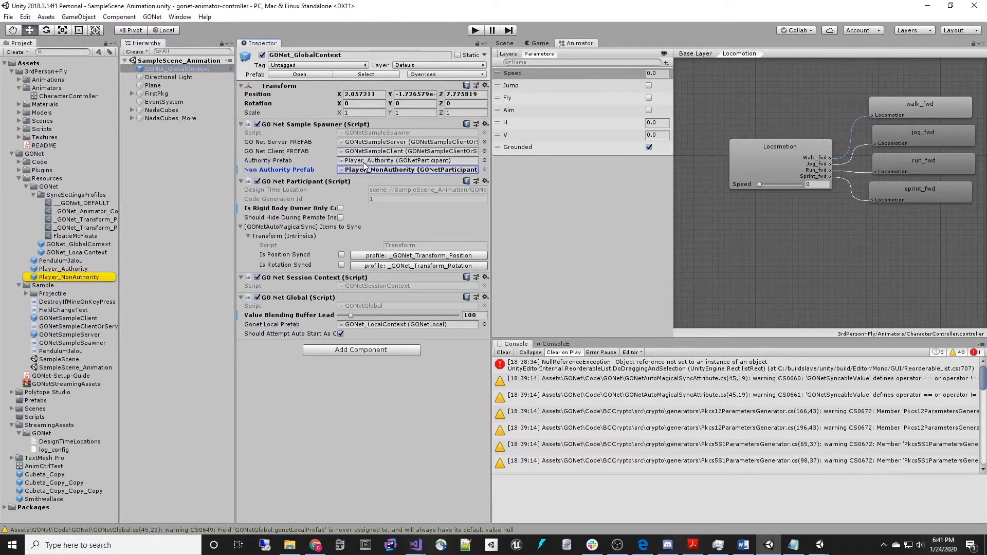
Clear the editor windows from the desktop, spawn a player in the server's GONetSandbox window and run it around the scene.
key("alt+Tab")
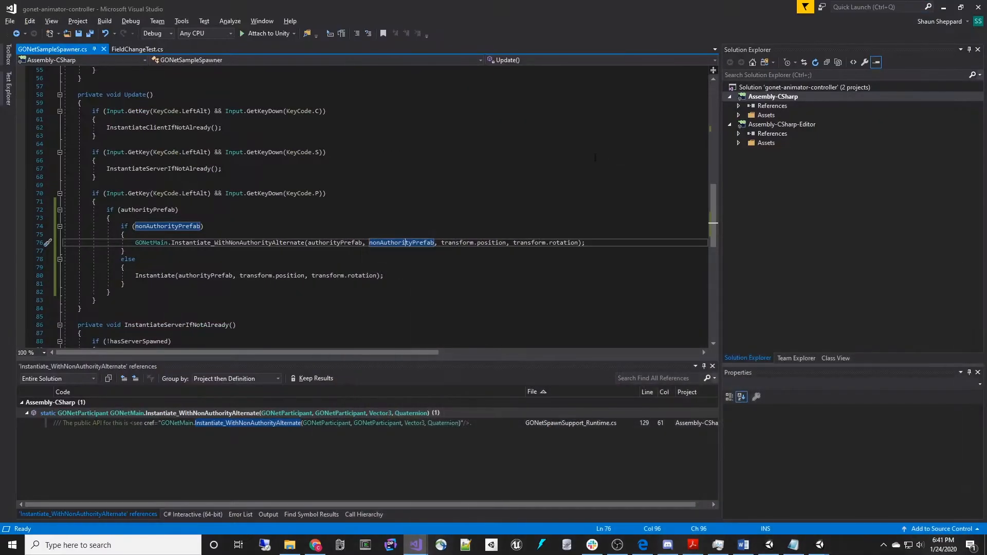
left_click(944, 8)
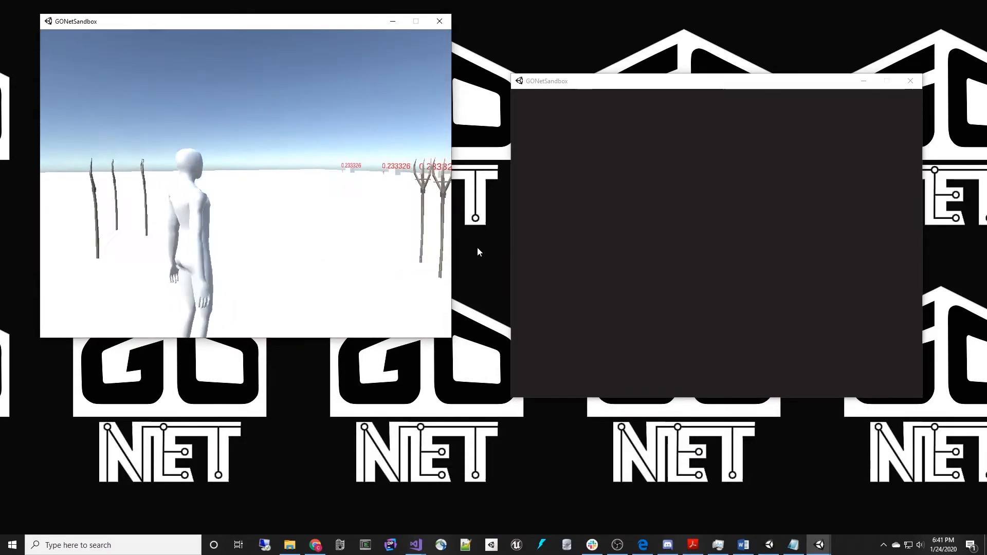
key("w")
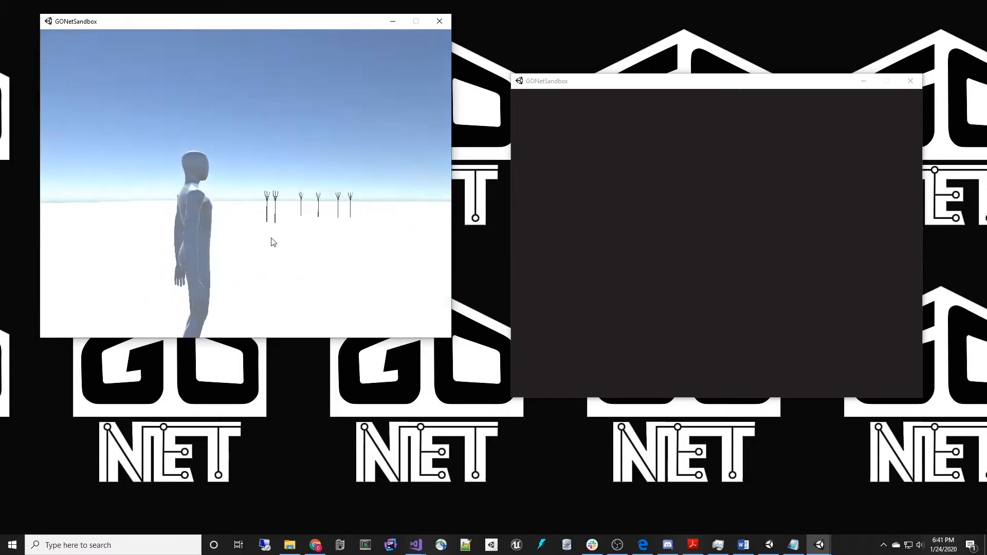
key("w")
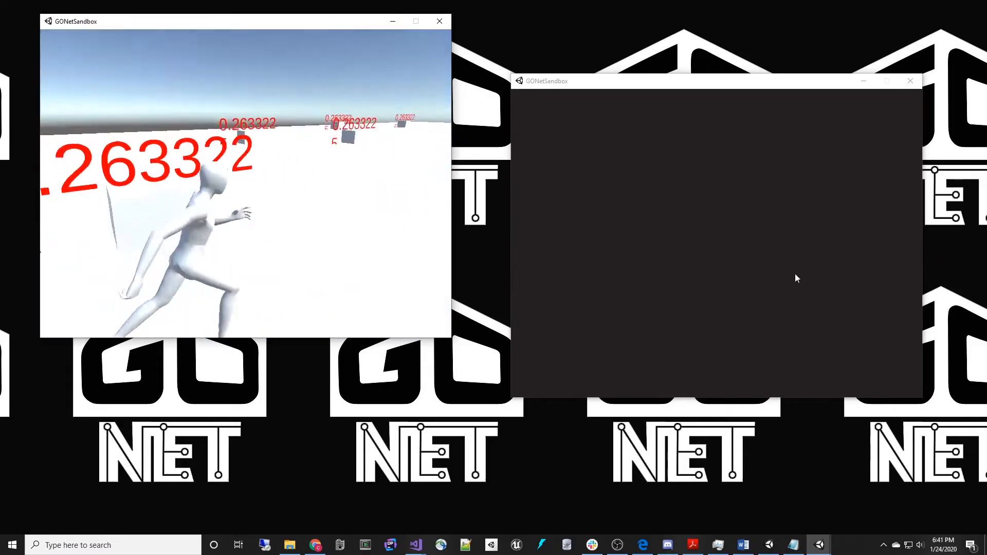
Switch to the client's GONetSandbox window, spawn its player and run it around within the server player's view.
key("alt+Tab")
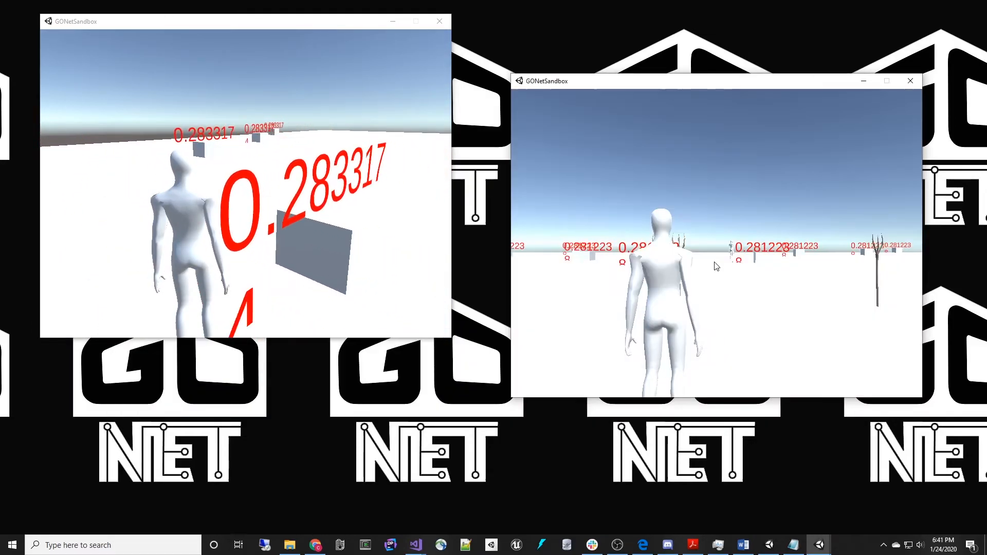
key("w")
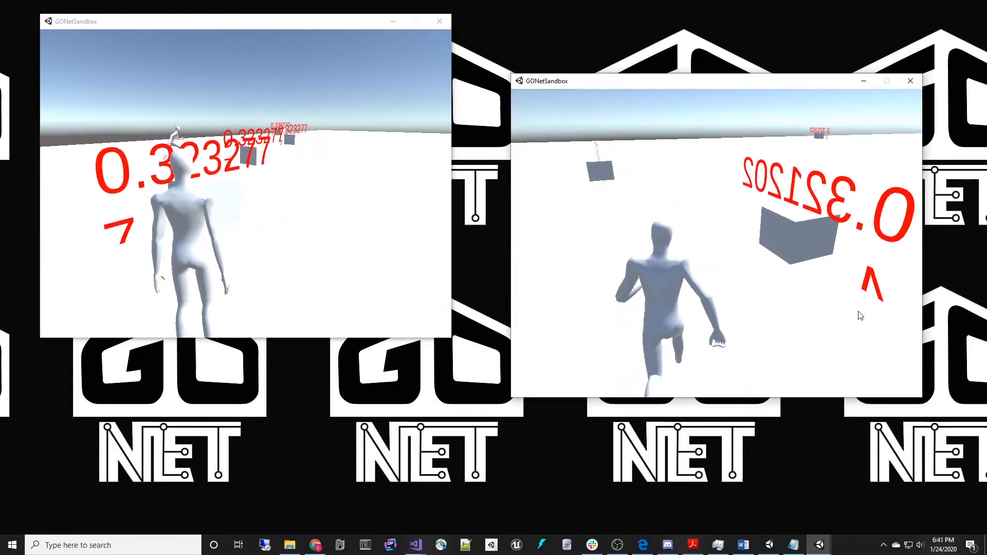
key("a")
key("w")
key("a")
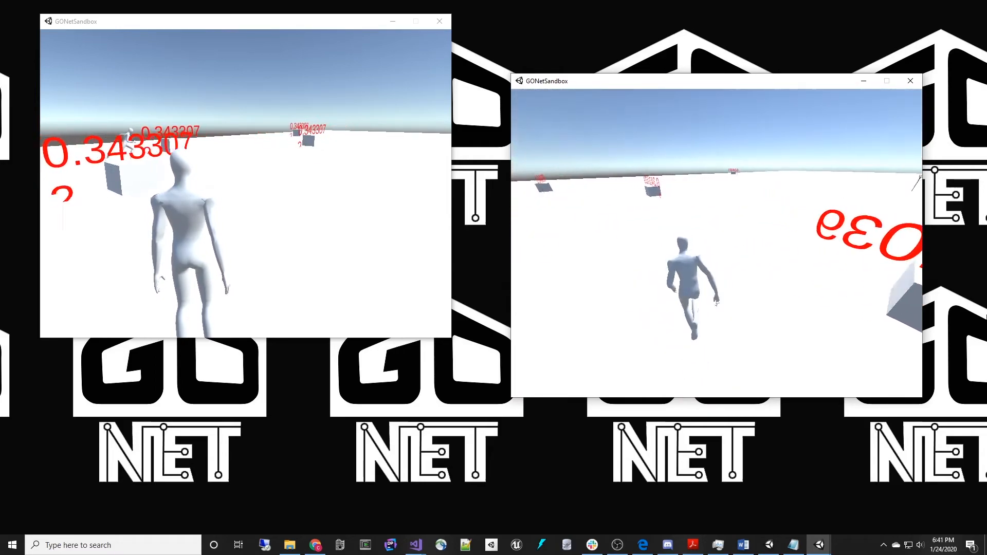
key("w")
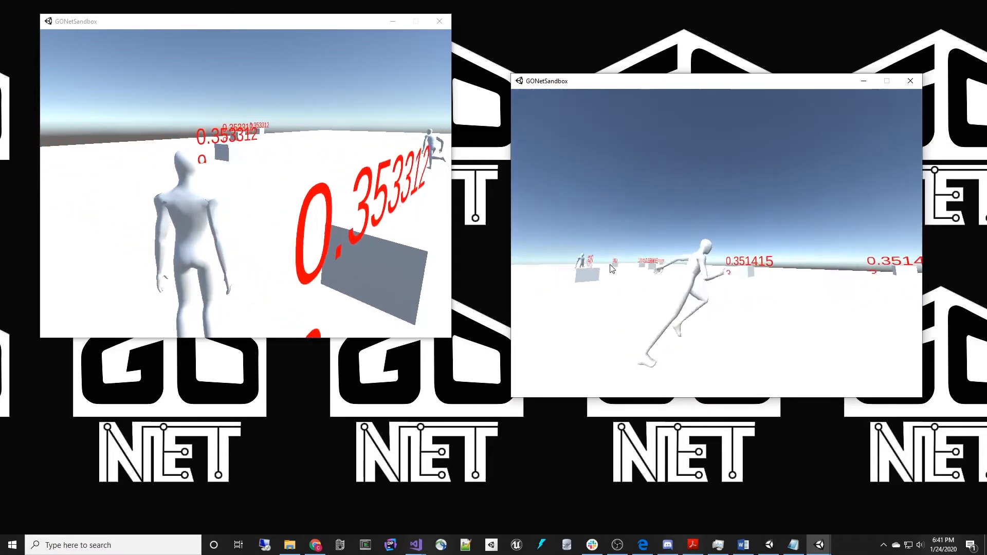
key("w")
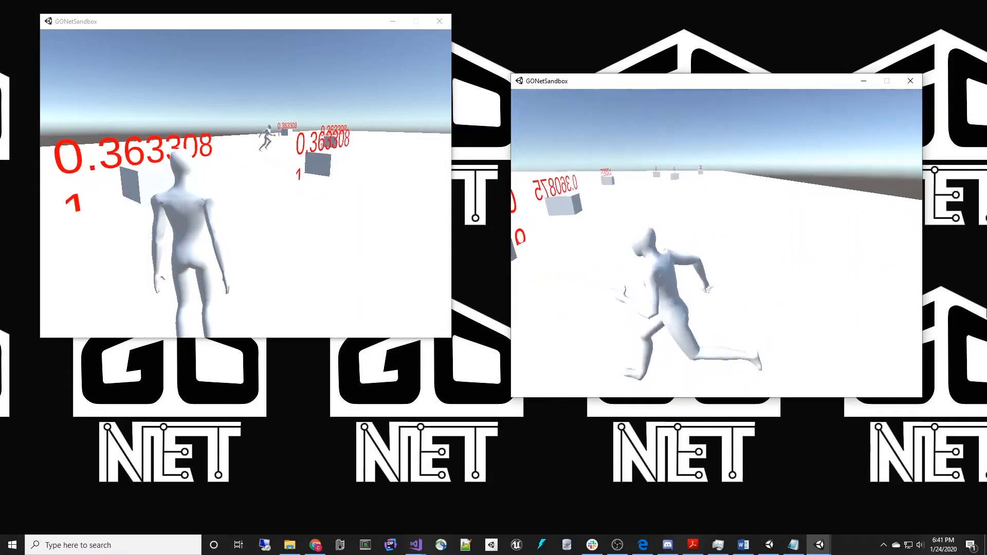
key("w")
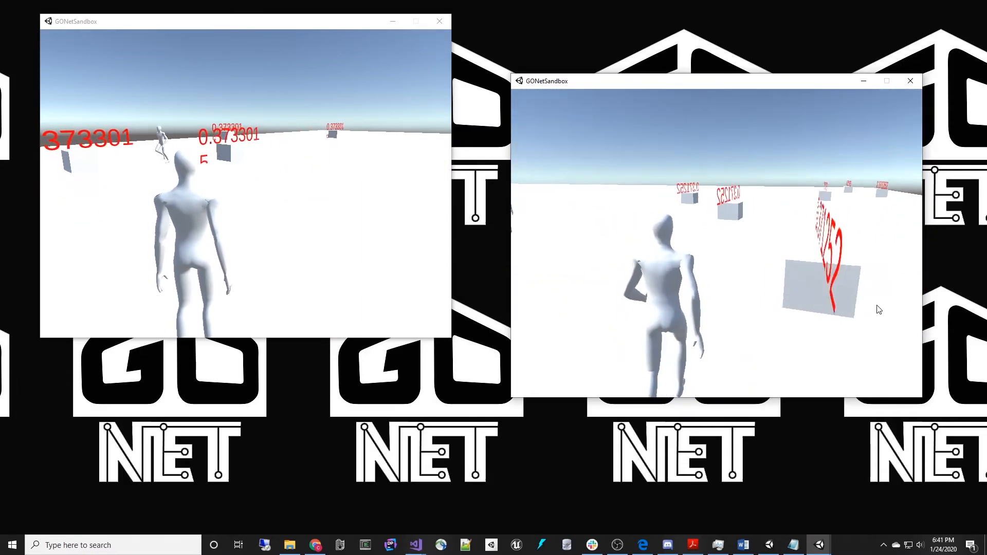
Run the client's player past the floating-number cubes and back toward the server's player.
key("w")
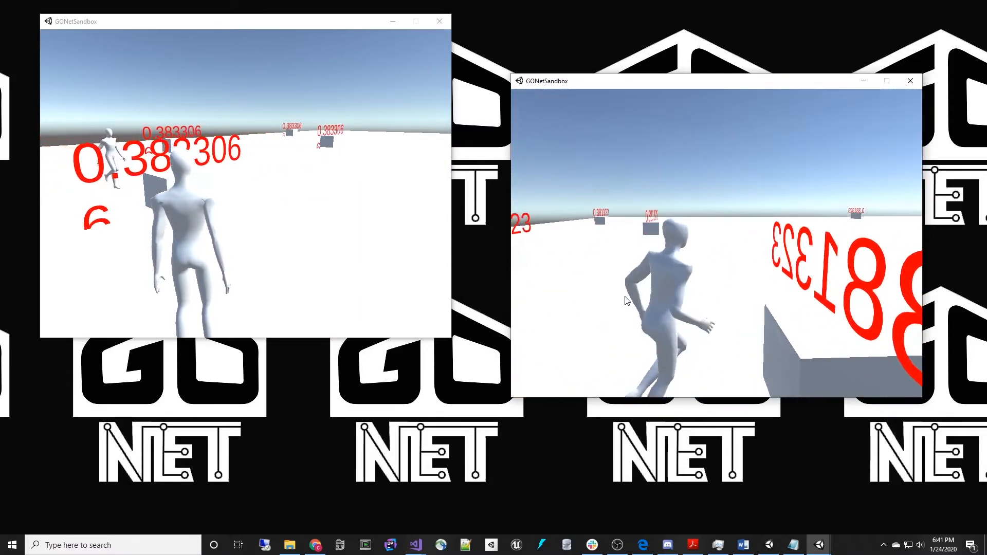
key("w")
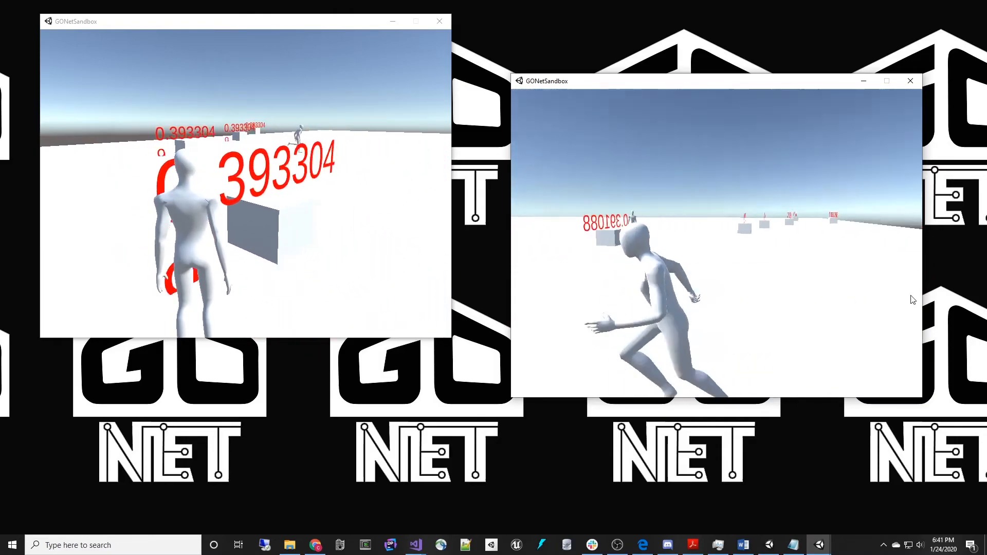
key("w")
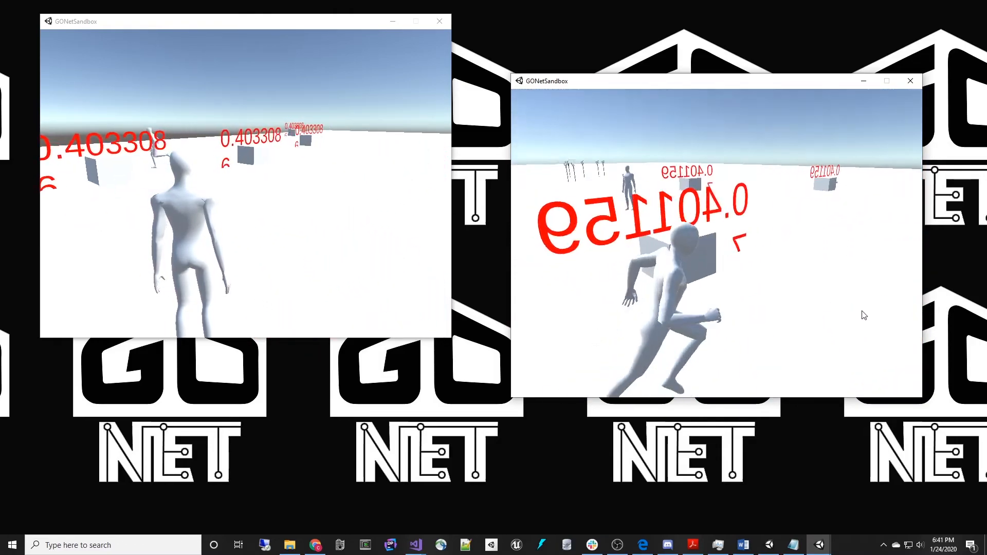
key("w")
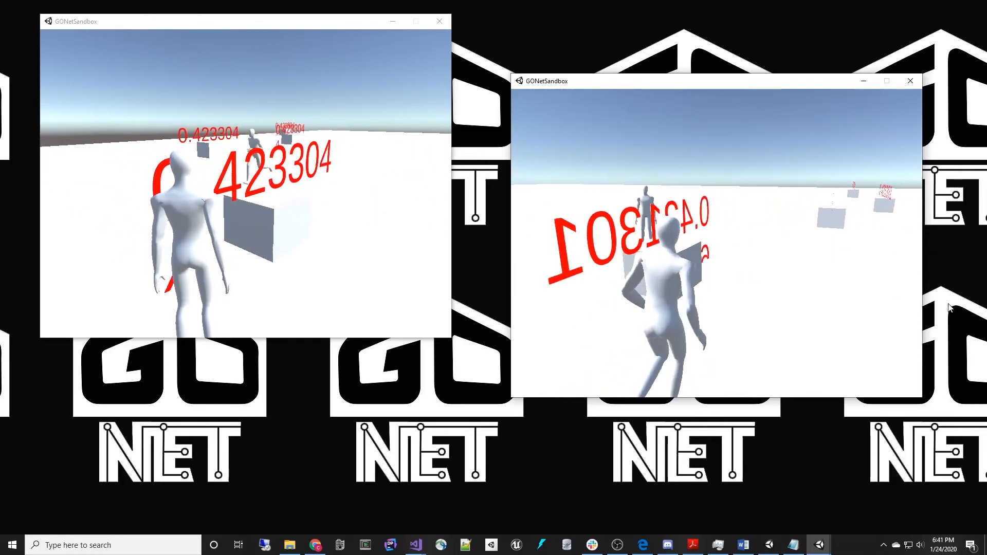
Switch to the server's GONetSandbox window and run its player around the client's player and across the client's view.
key("alt+Tab")
key("w")
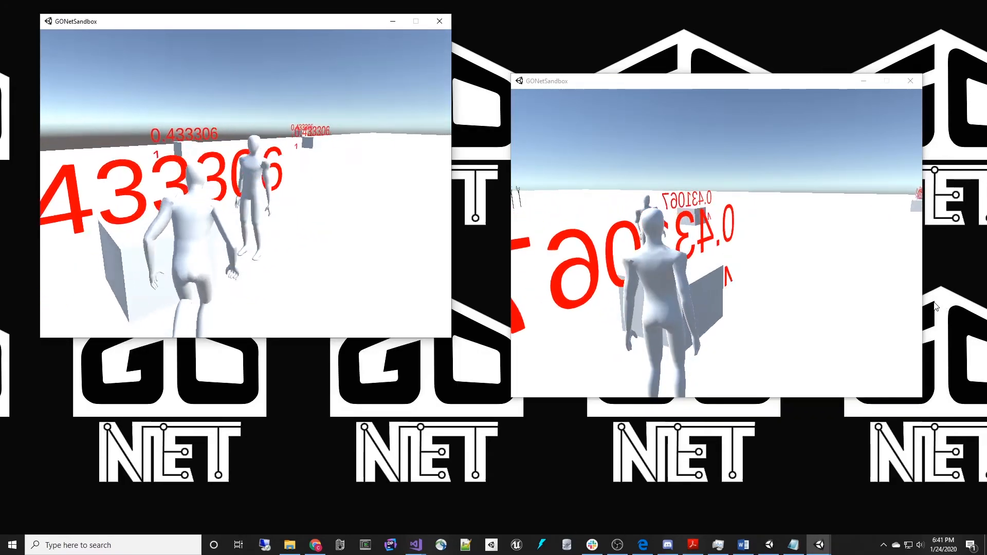
key("w")
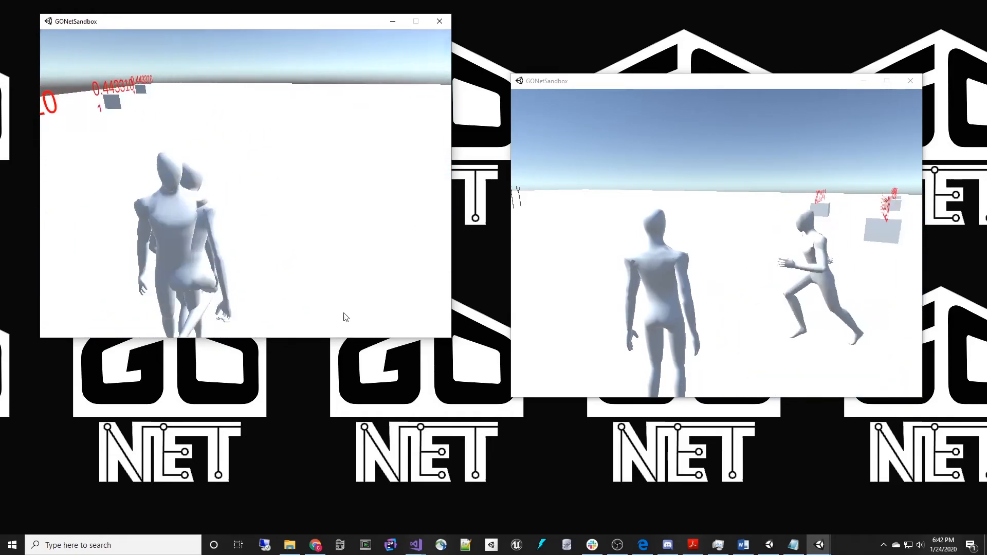
key("w")
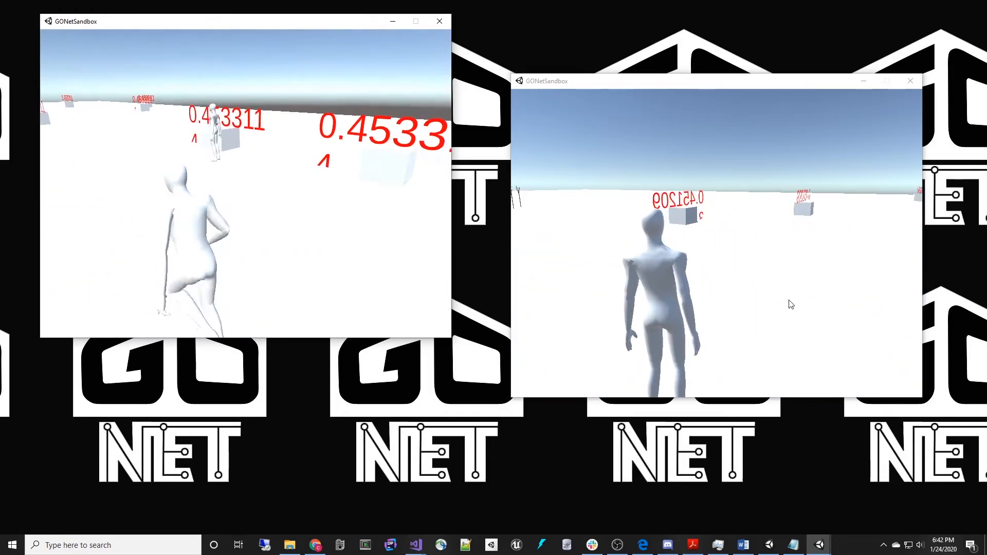
key("w")
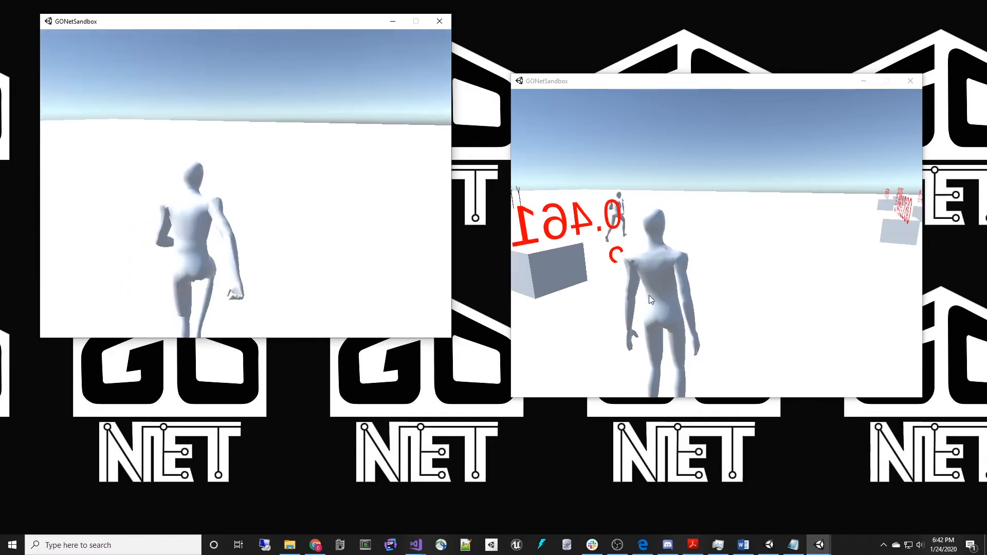
key("w")
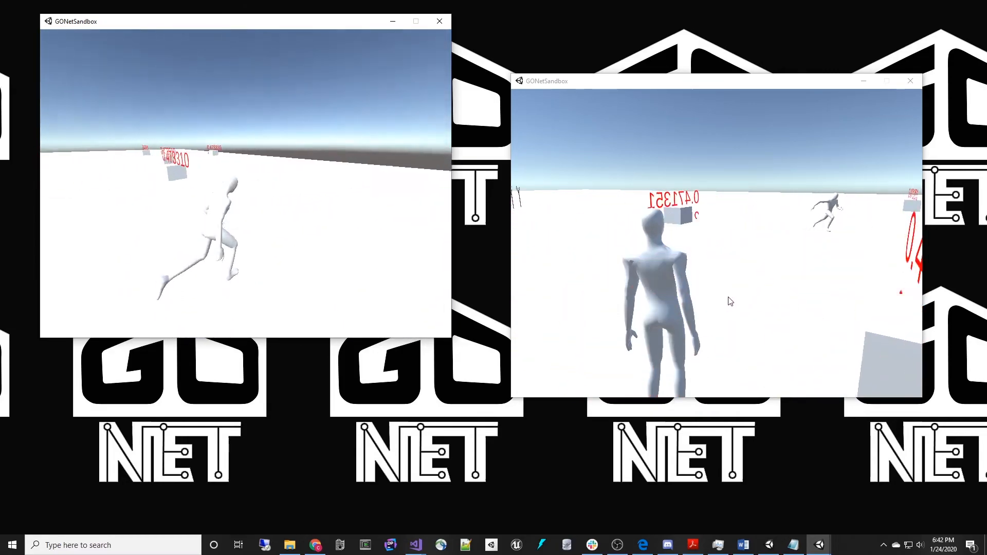
key("w")
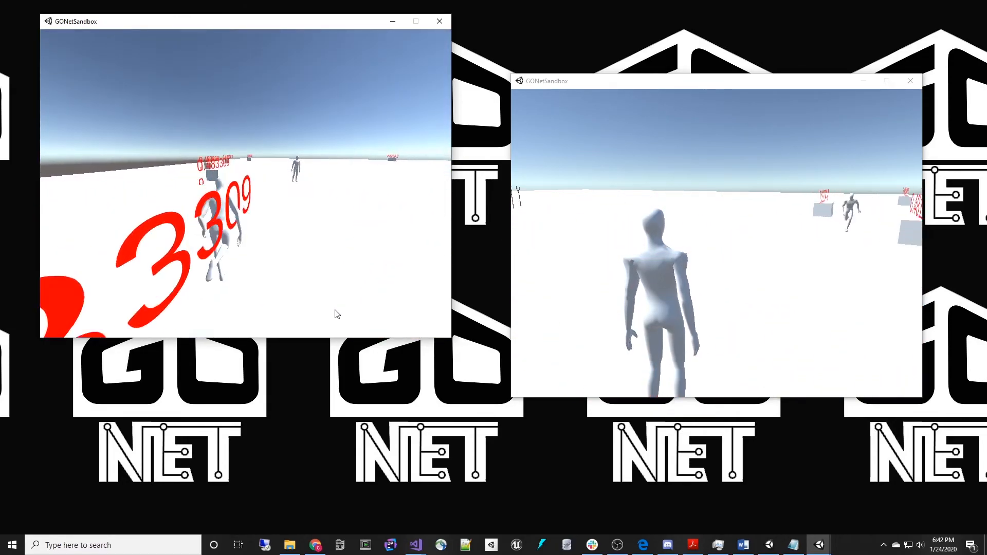
Switch to Unity, open the Player_Authority prefab and examine the Animator (Intrinsics) sync items in its GO Net Participant component.
key("alt+Tab")
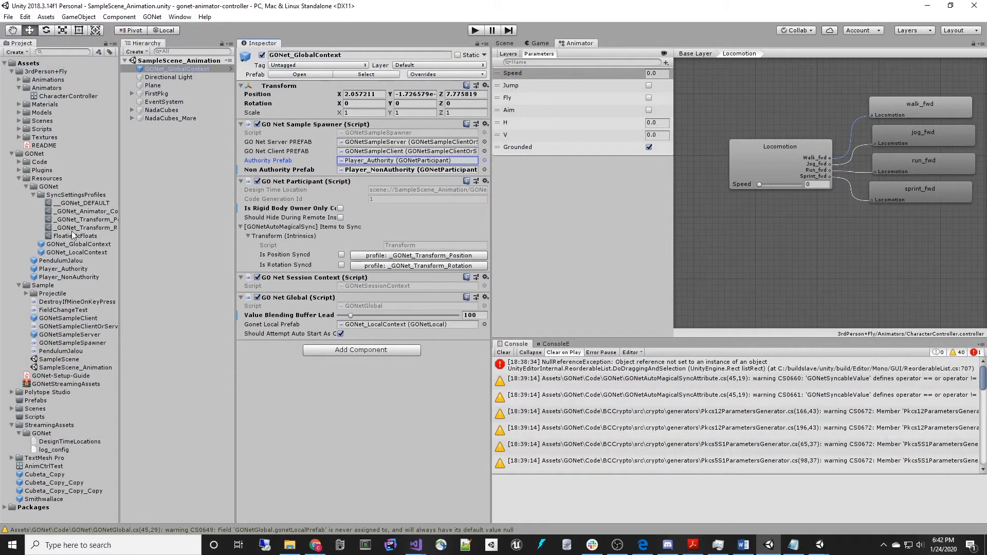
left_click(61, 269)
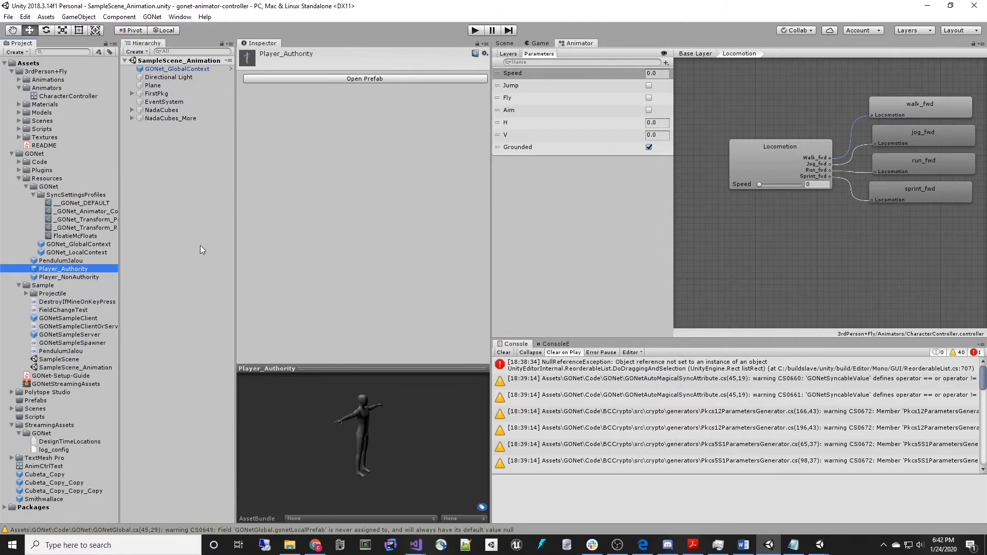
left_click(314, 78)
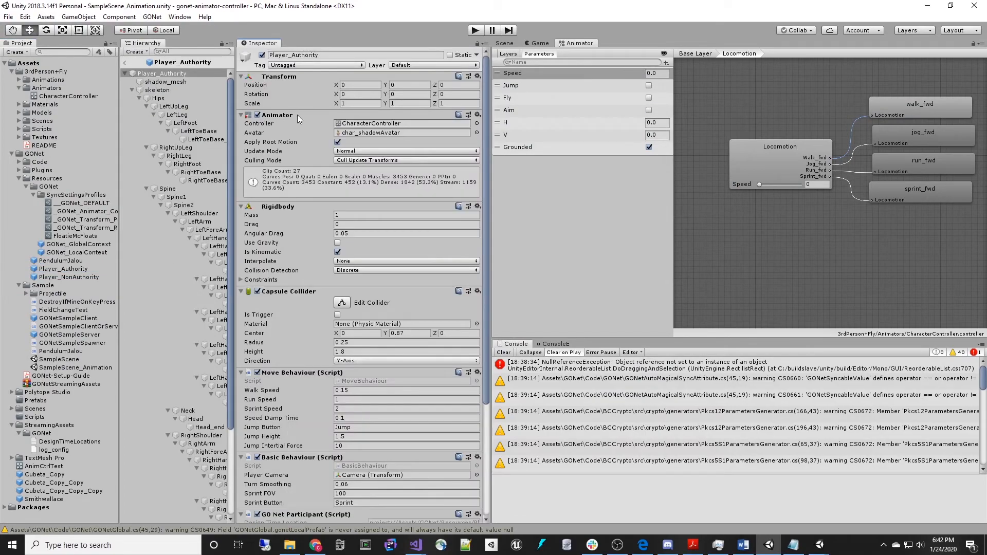
scroll(375, 274, "down", 5)
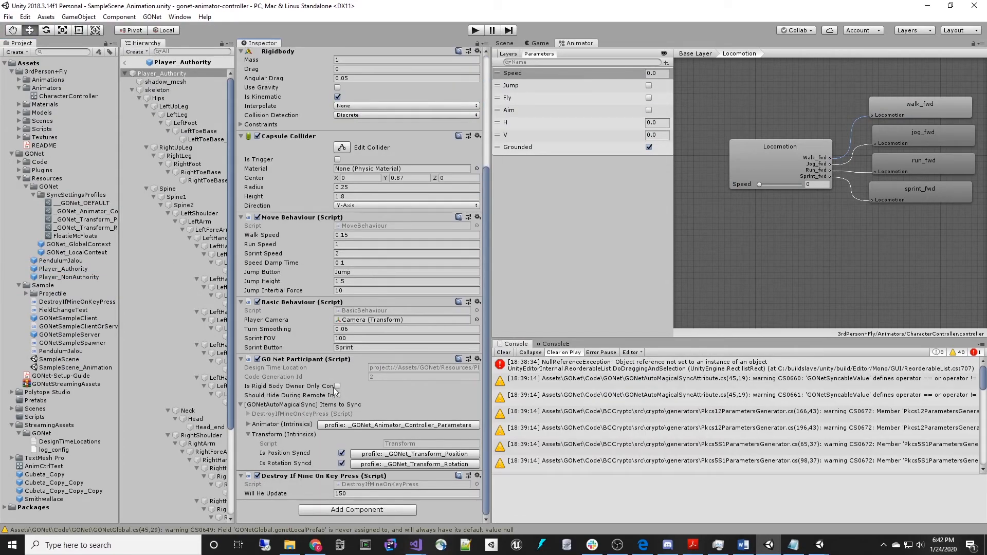
left_click(248, 425)
scroll(267, 424, "down", 2)
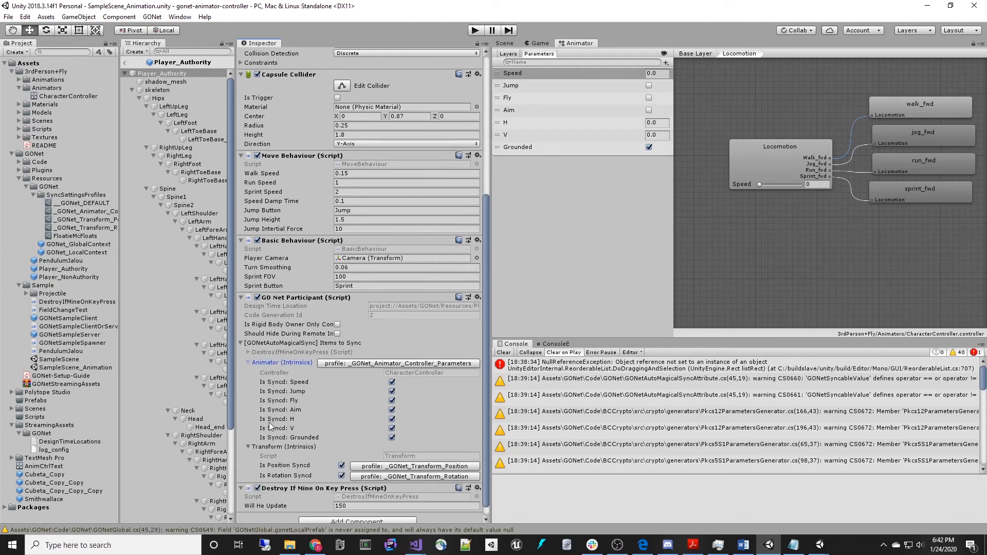